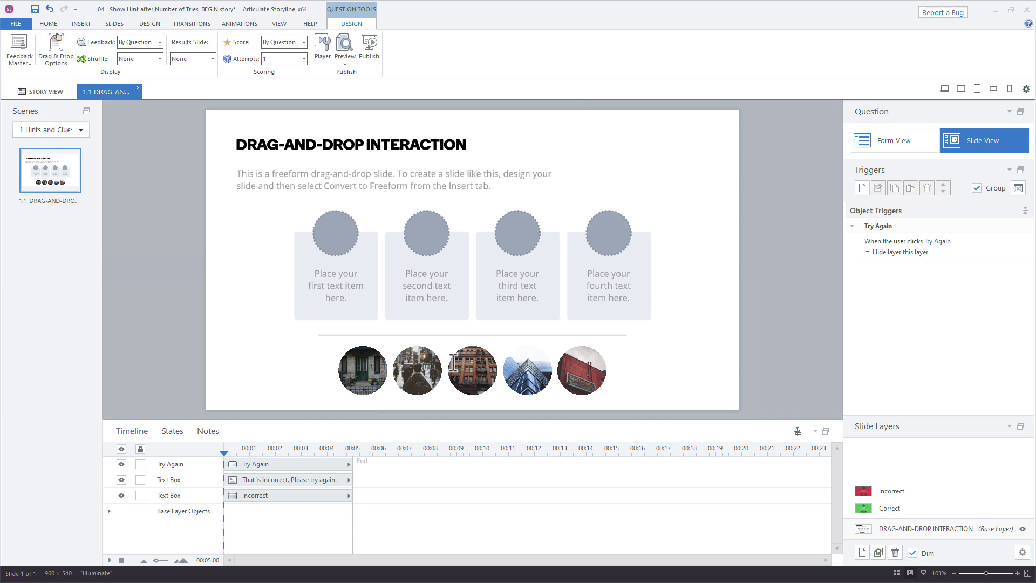
- View the Correct and Incorrect feedback layers, finishing on the base layer
left_click(908, 508)
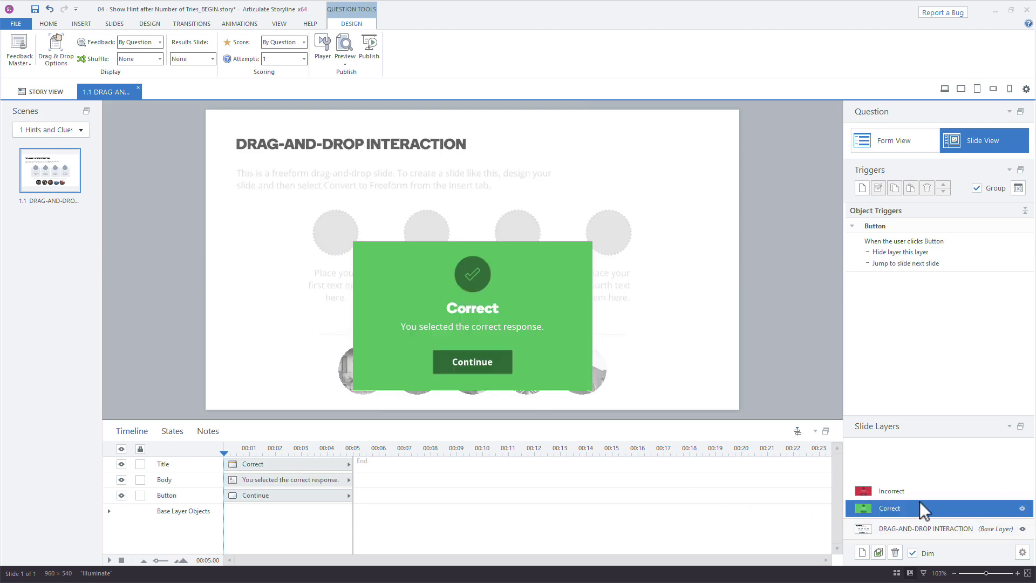
left_click(921, 492)
left_click(926, 527)
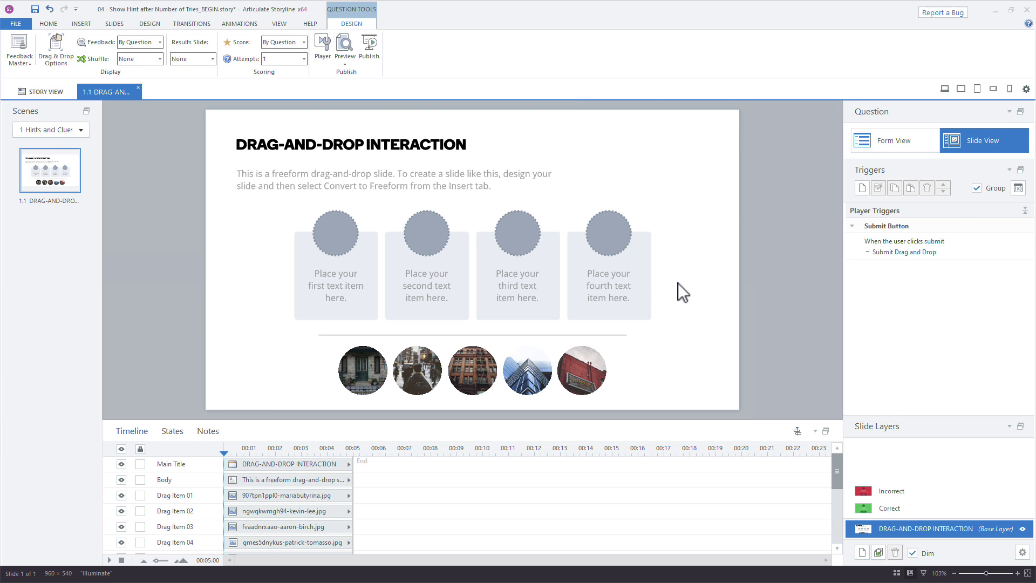
- Set the question's allowed attempts to 2 and view the Try Again layer
left_click(273, 64)
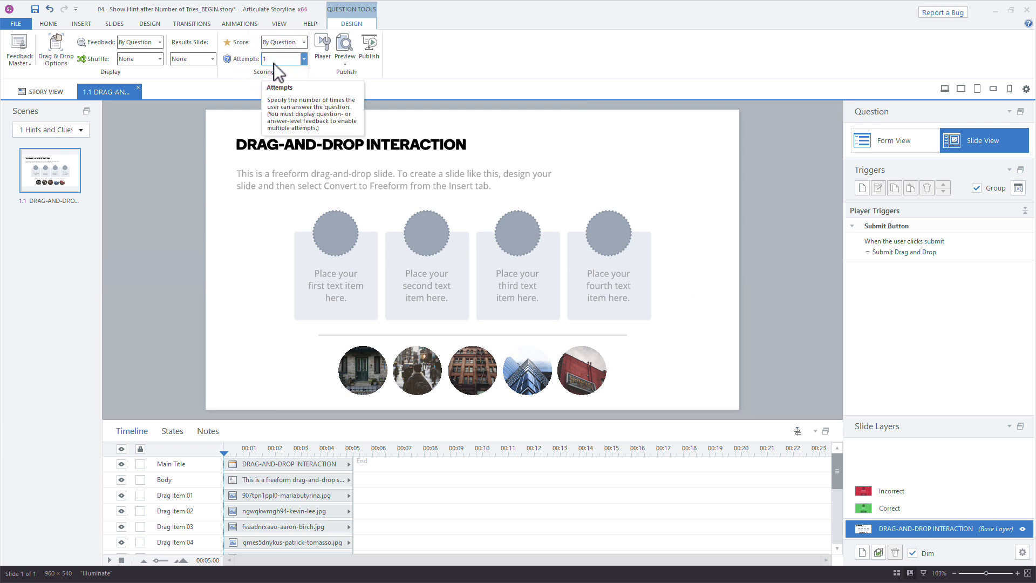
left_click(274, 63)
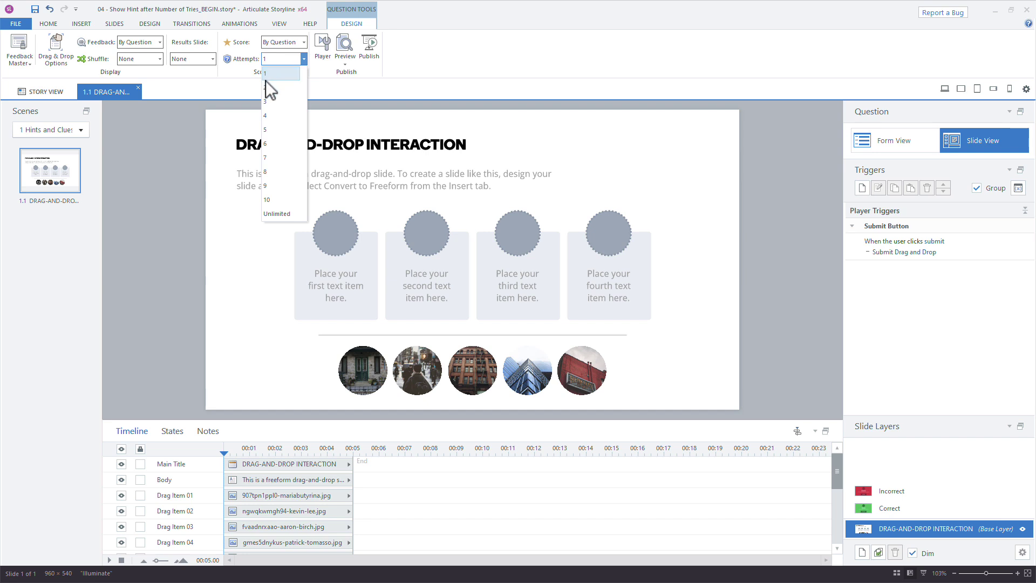
key("Escape")
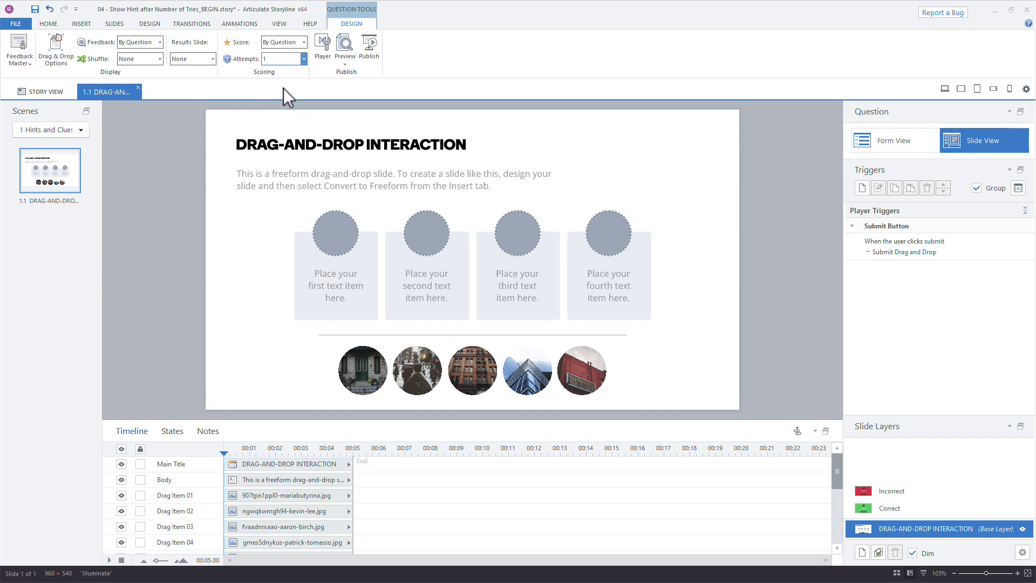
left_click(918, 477)
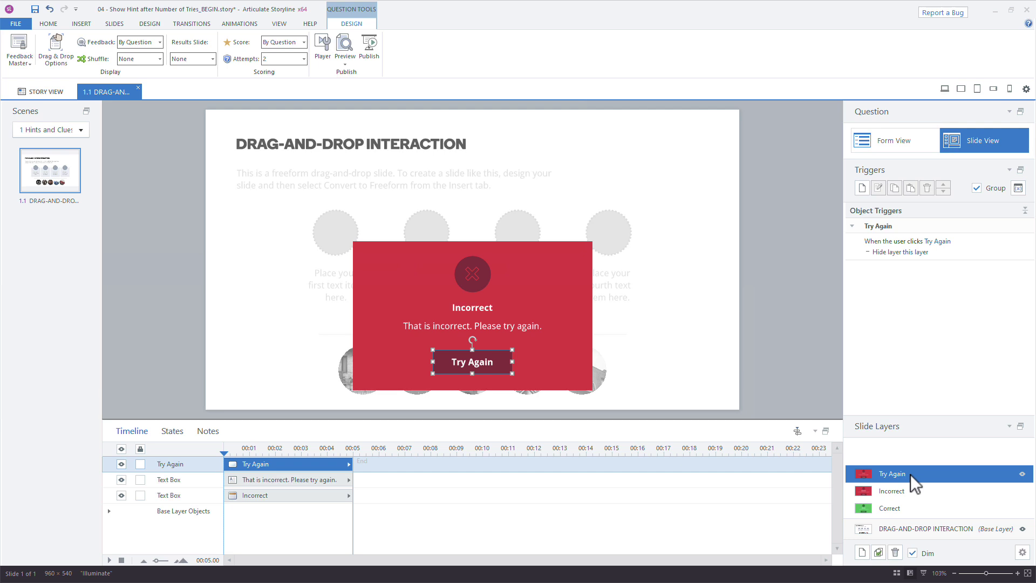
- Return to the base layer and set the question's allowed attempts to 10
left_click(898, 526)
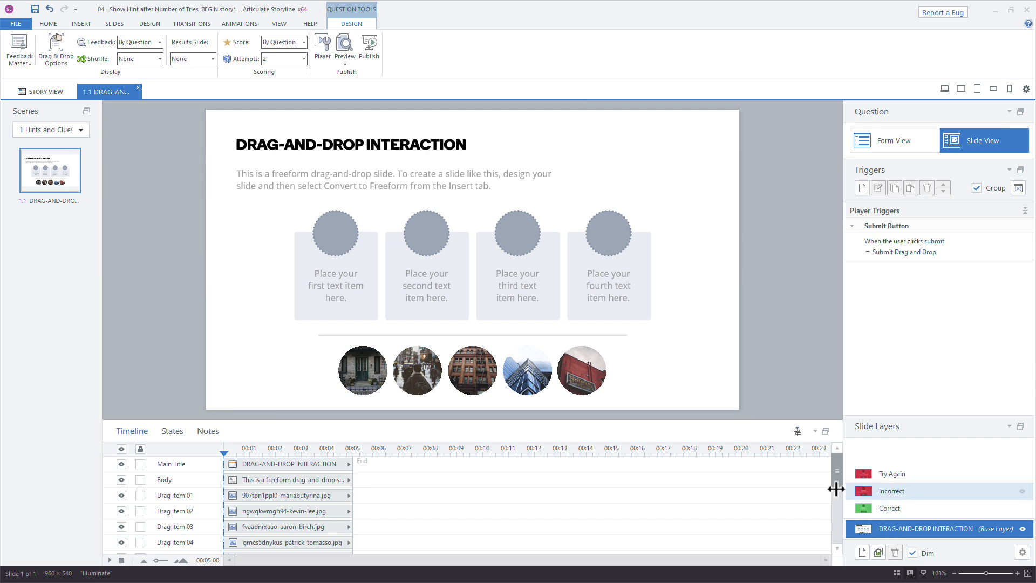
left_click(304, 62)
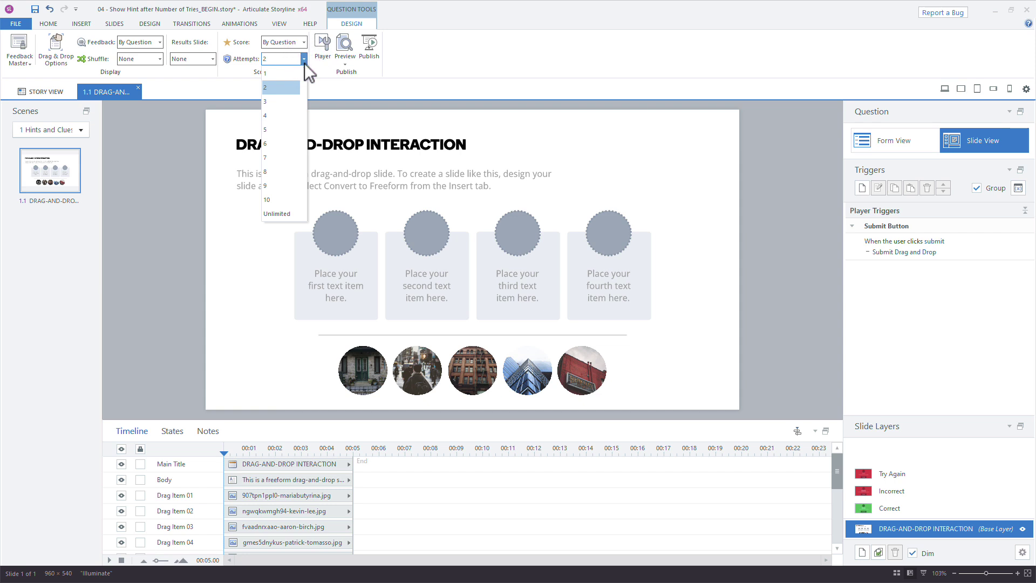
left_click(281, 200)
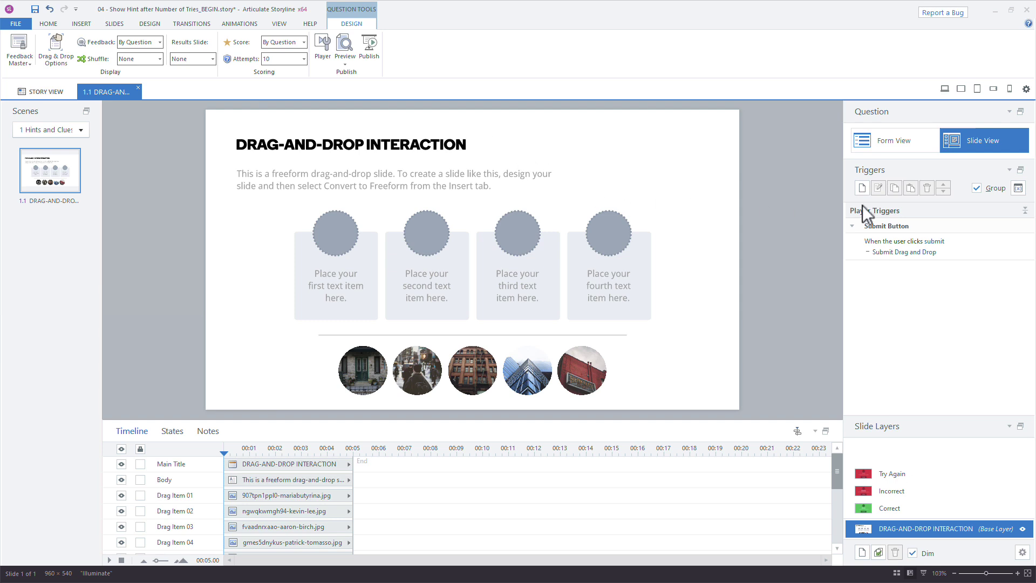
- Create a project variable named counter of type Number with a default value of 0
left_click(1018, 188)
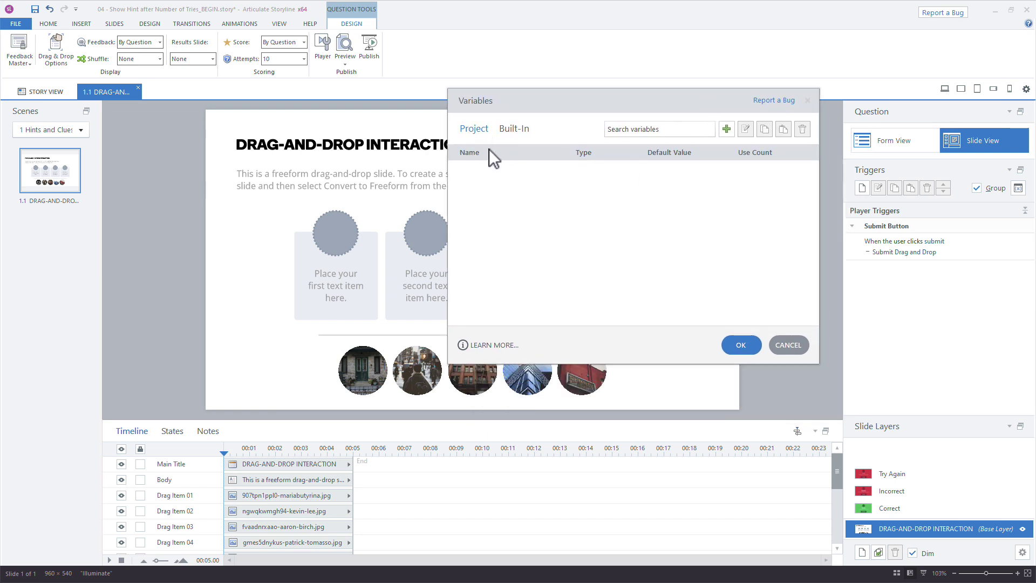
left_click(729, 133)
type("counter")
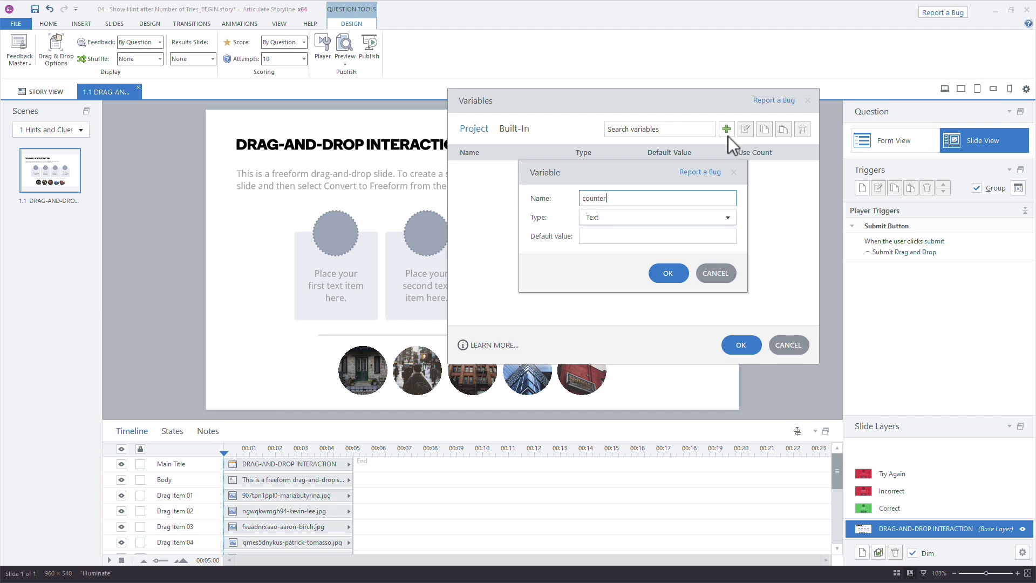
left_click(602, 221)
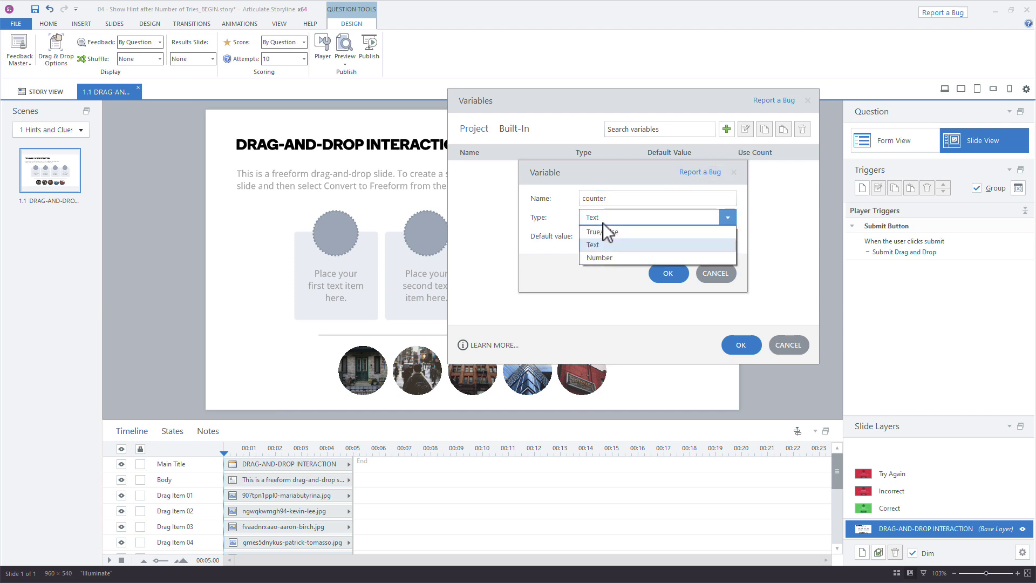
left_click(599, 258)
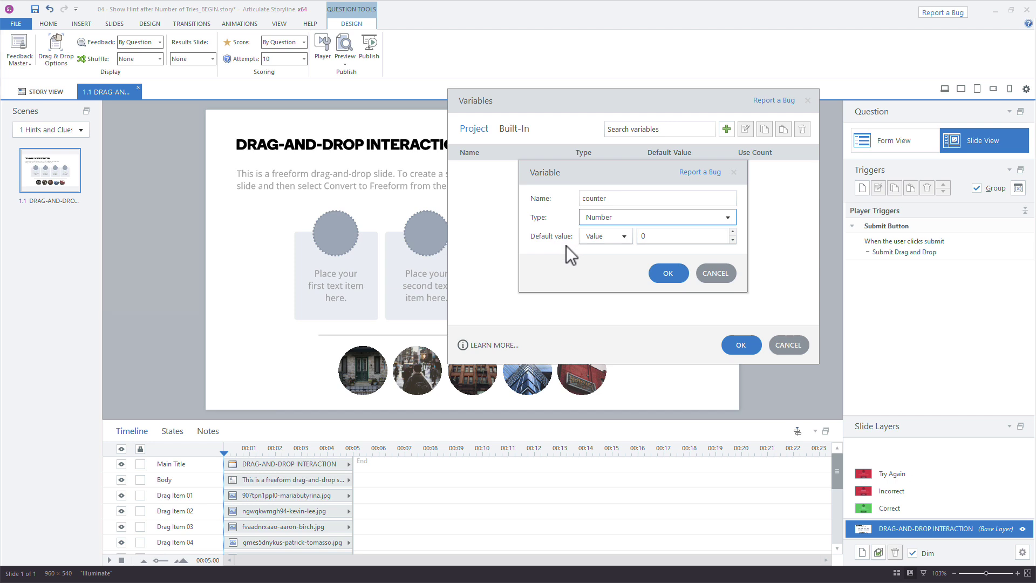
double_click(641, 238)
left_click(663, 275)
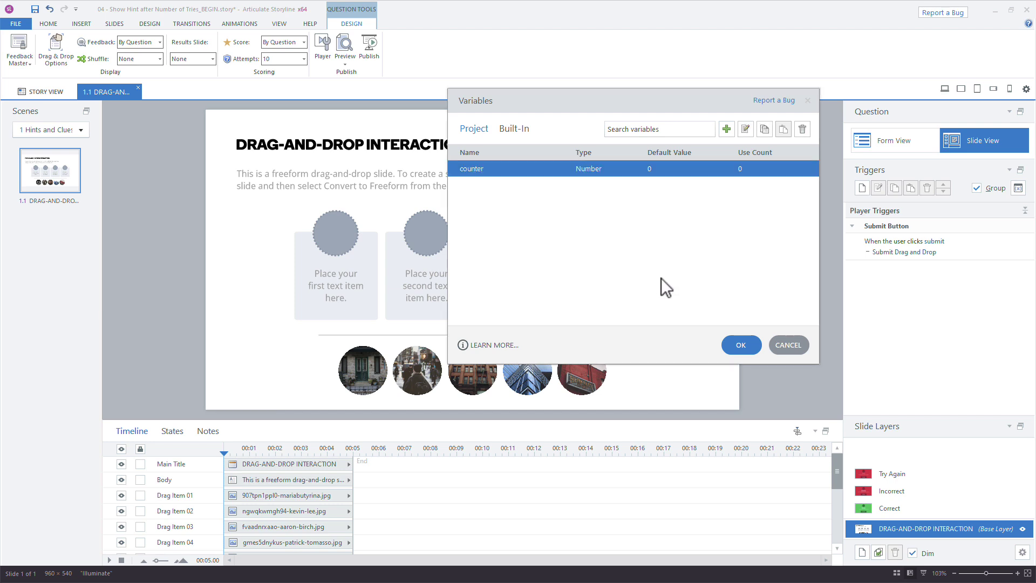
left_click(741, 345)
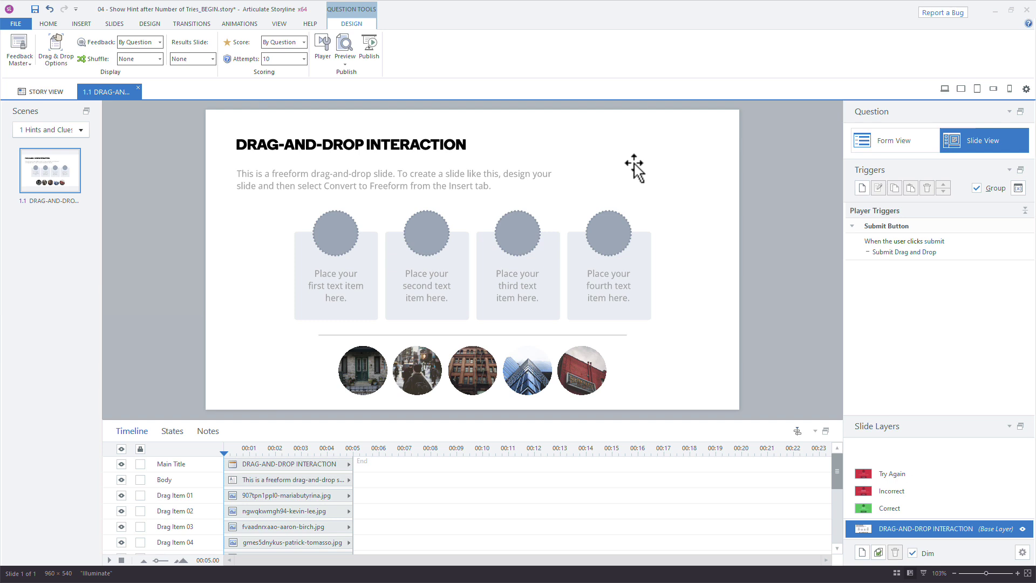
- Insert a text box reading "Attempts:" on the base slide, beside the DRAG-AND-DROP INTERACTION title
left_click(85, 26)
left_click(401, 47)
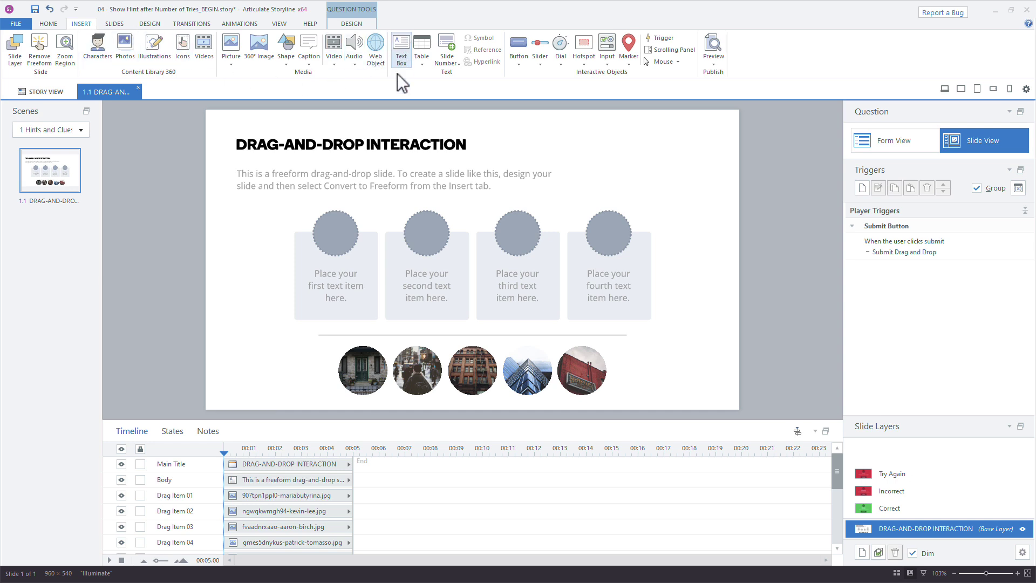
left_click(603, 138)
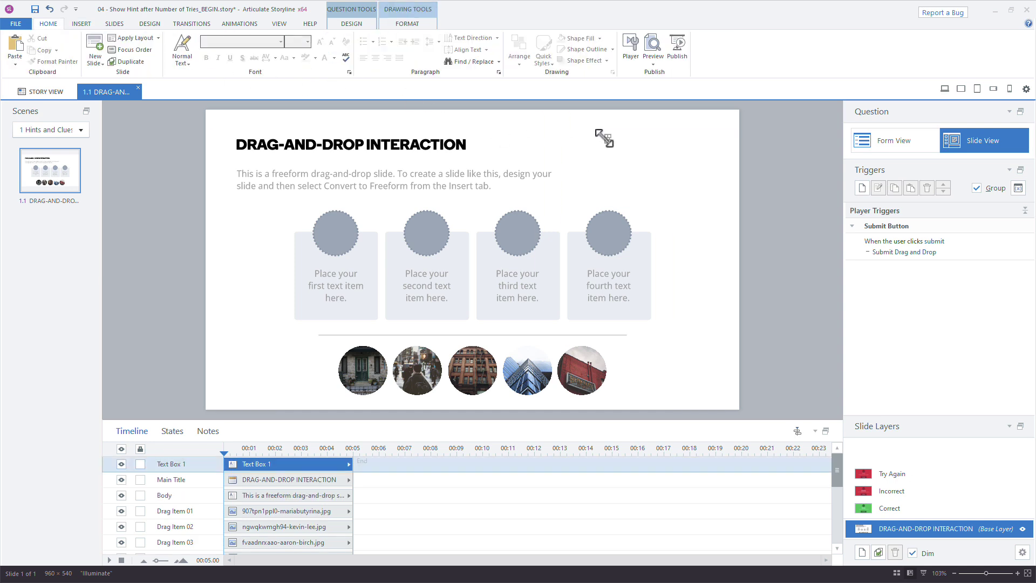
type("Attempts:")
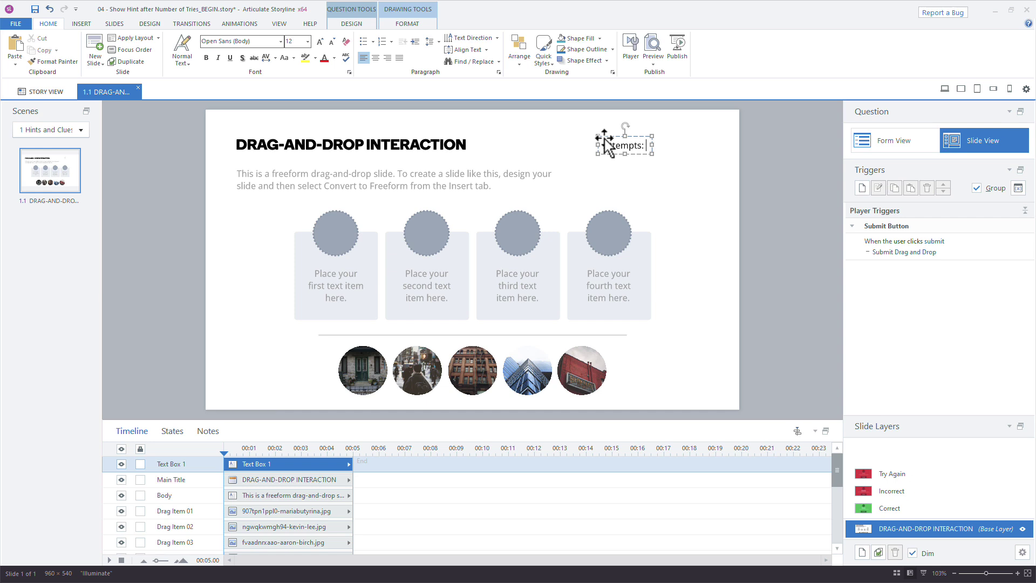
key("BackSpace")
key("BackSpace")
type(":")
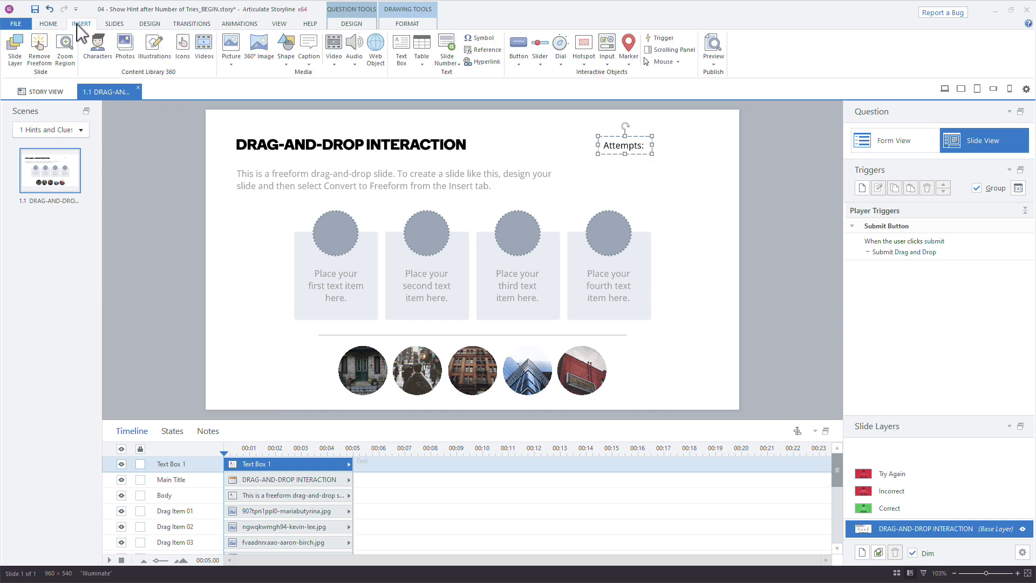
- Insert a reference to the counter variable after "Attempts:" in the text box
left_click(480, 53)
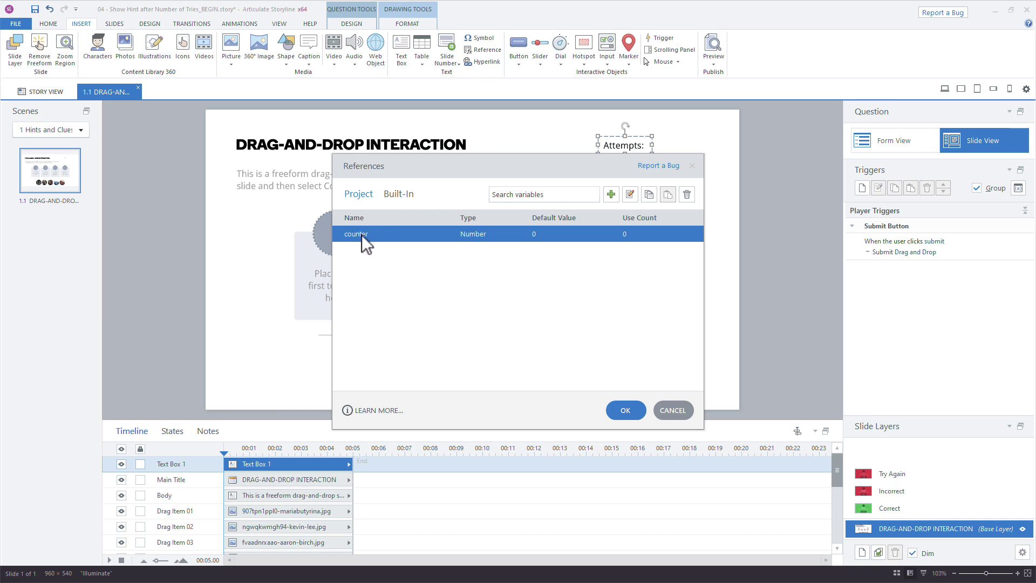
left_click(624, 410)
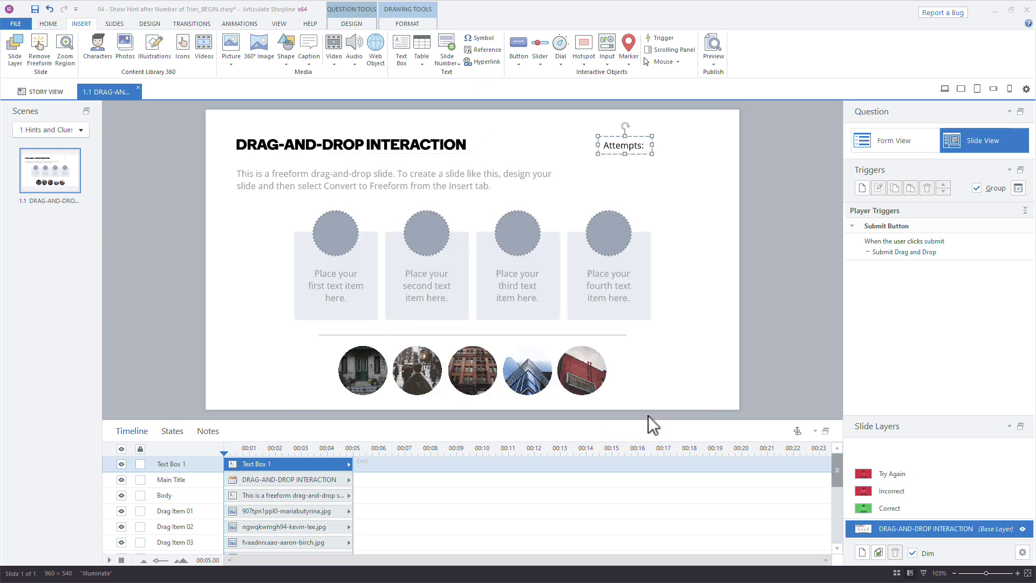
left_click(640, 154)
- Enlarge the Attempts text to size 18 and move its text box slightly up and left on the slide
left_click(48, 24)
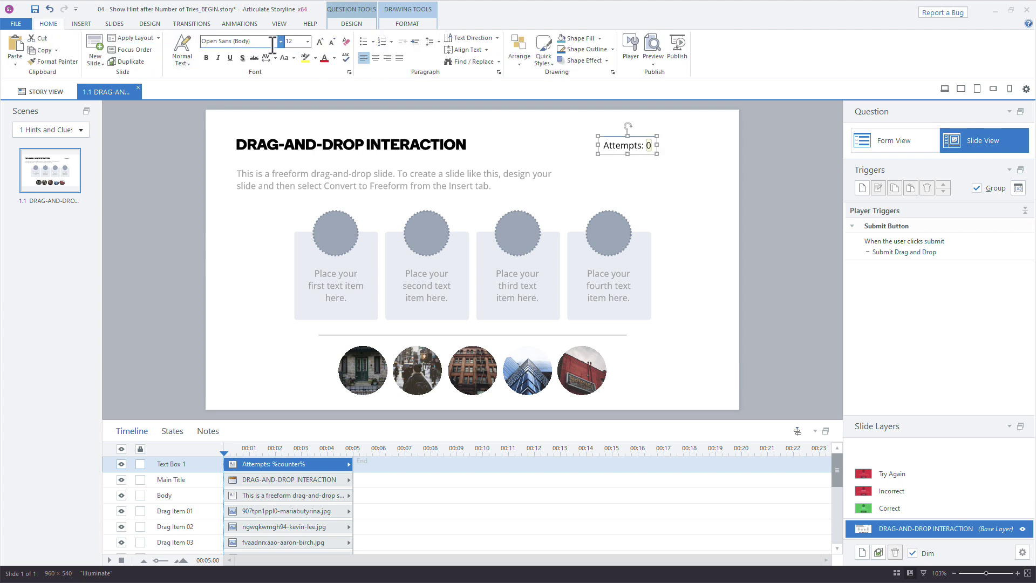
left_click(319, 42)
left_click(320, 42)
left_click(320, 42)
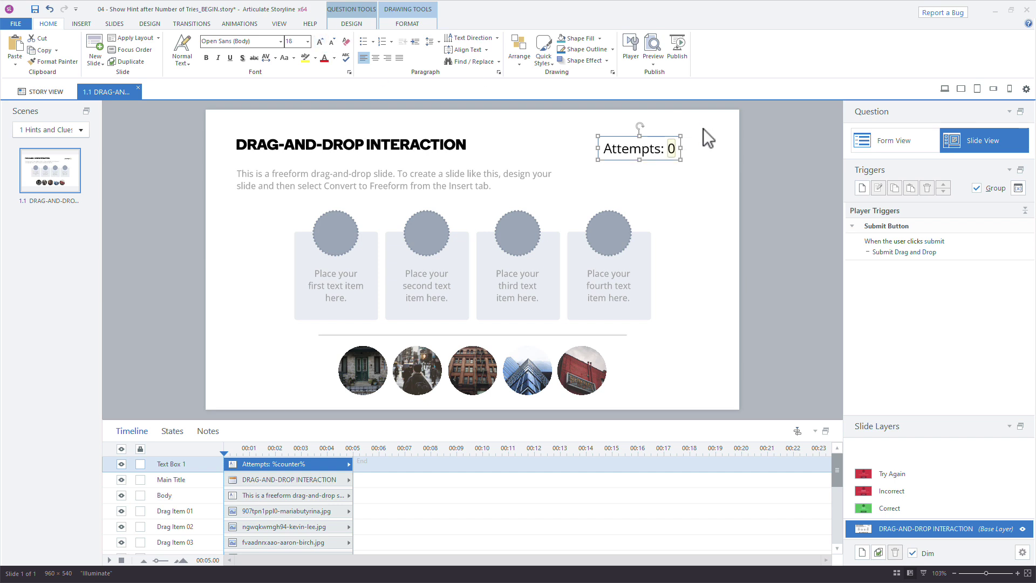
left_click_drag(664, 141, 629, 145)
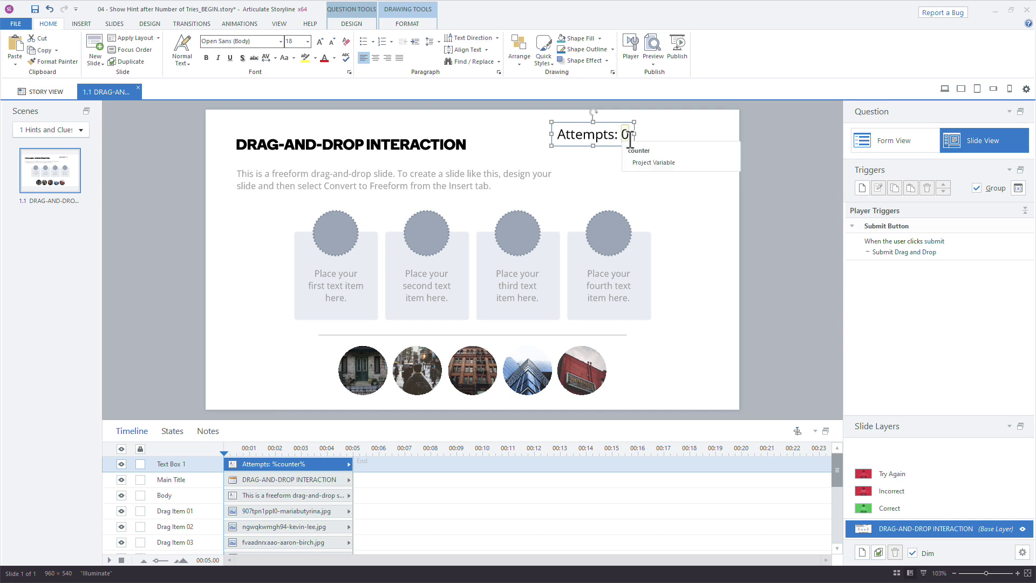
- Append "/ 4" after the counter reference in the Attempts text box and make the whole text bold
double_click(628, 136)
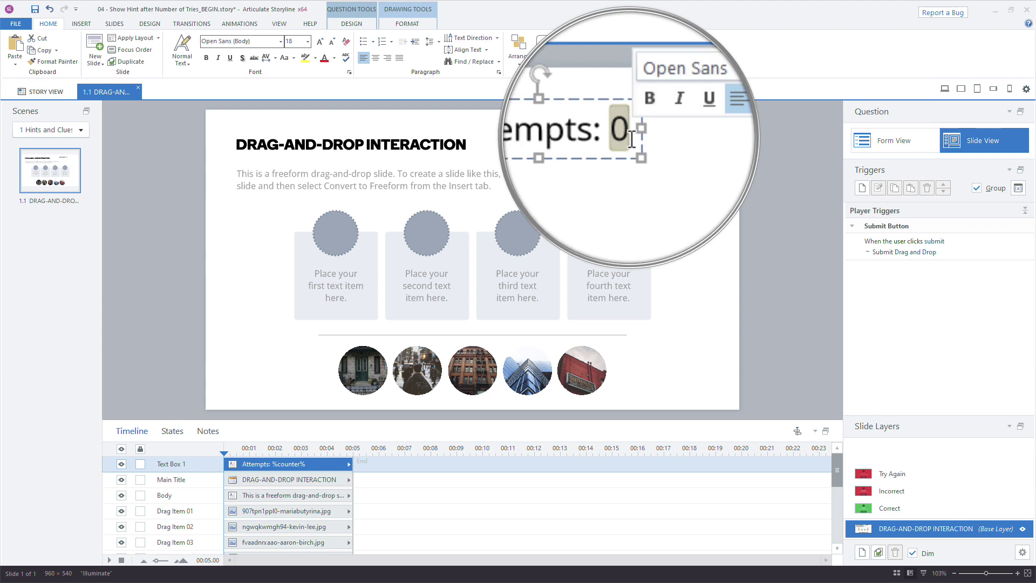
left_click(631, 138)
type("/ ")
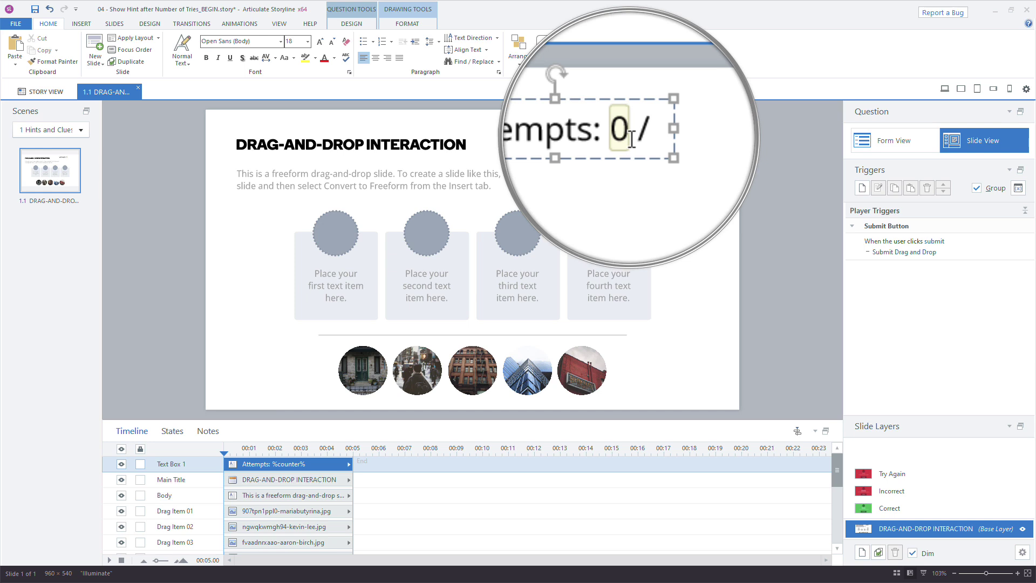
type("4")
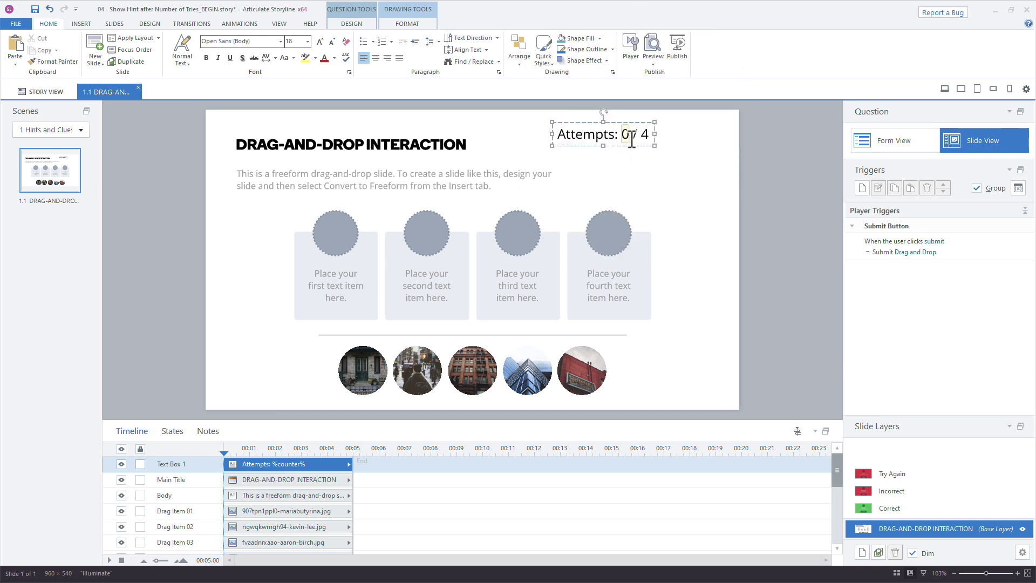
left_click(583, 123)
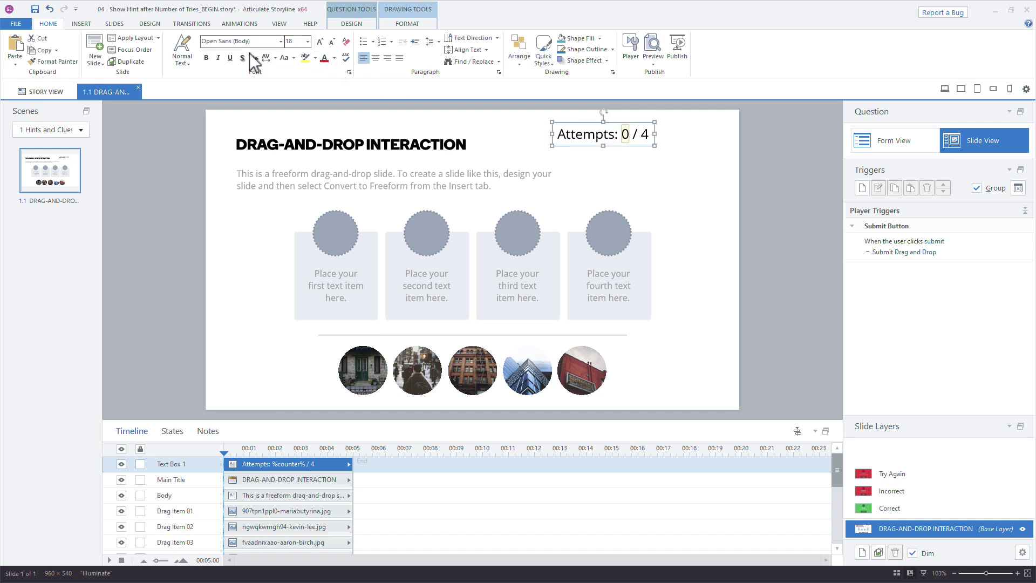
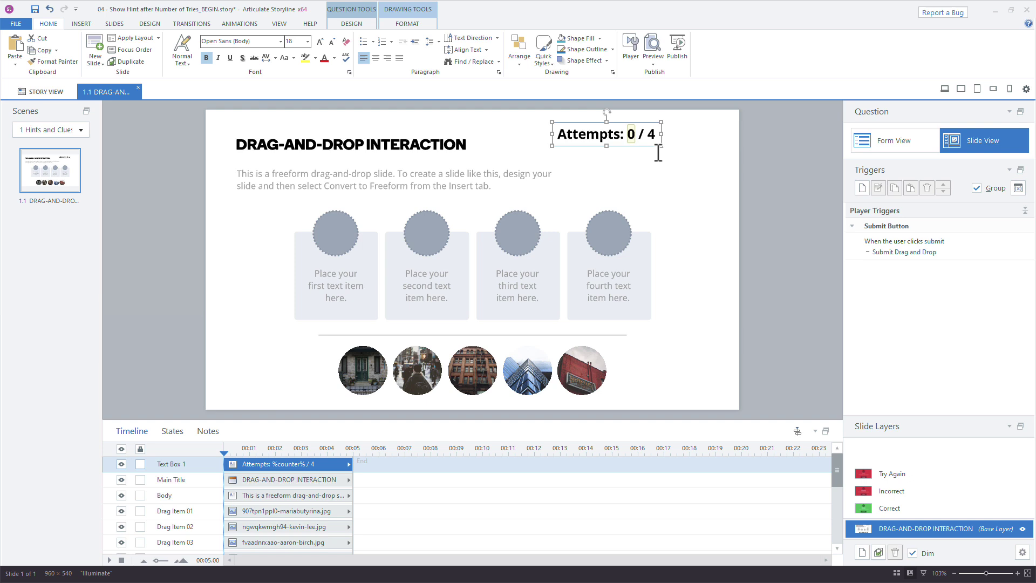
- Set the question's allowed attempts to 4
left_click(356, 24)
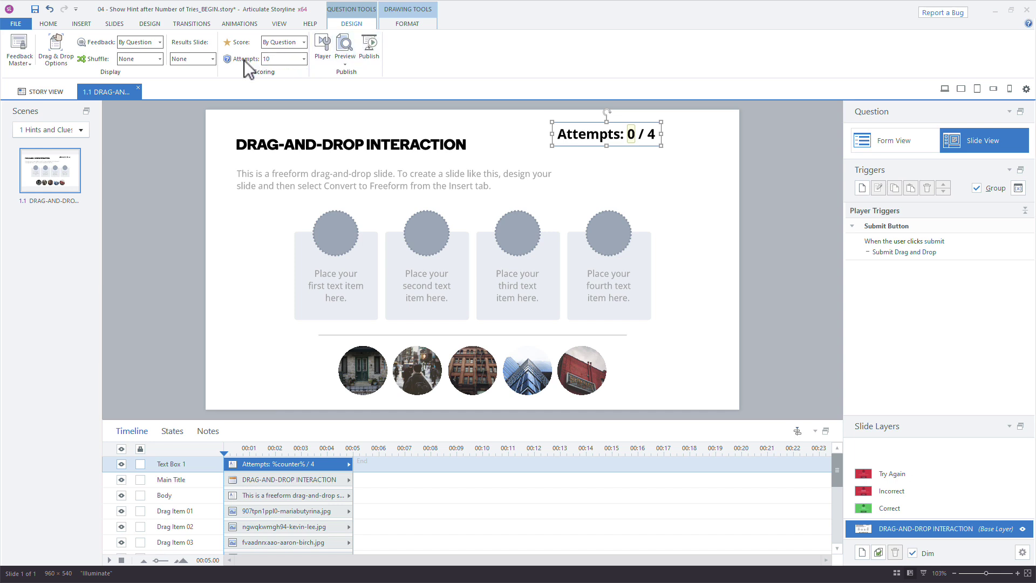
left_click(274, 61)
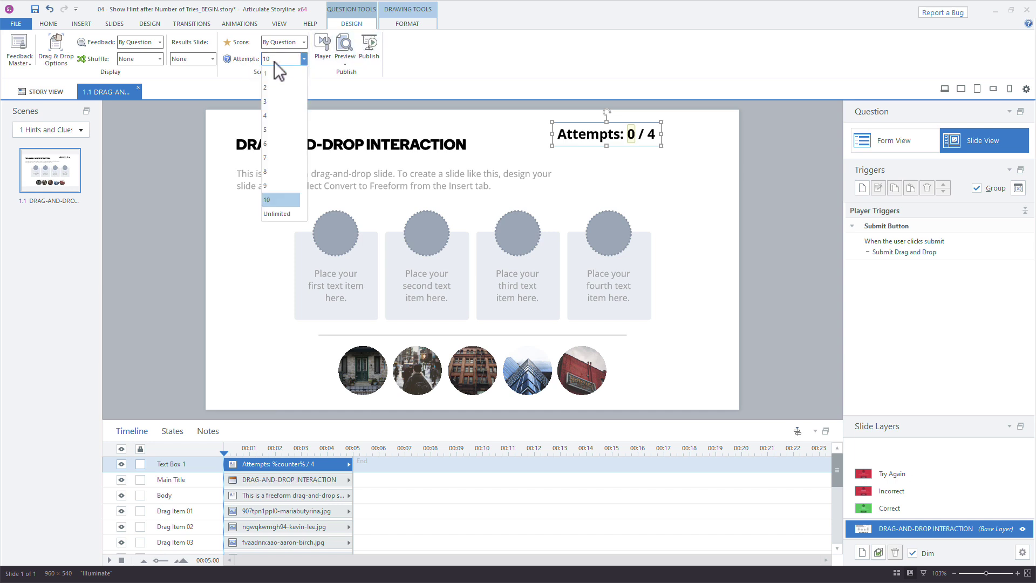
left_click(271, 122)
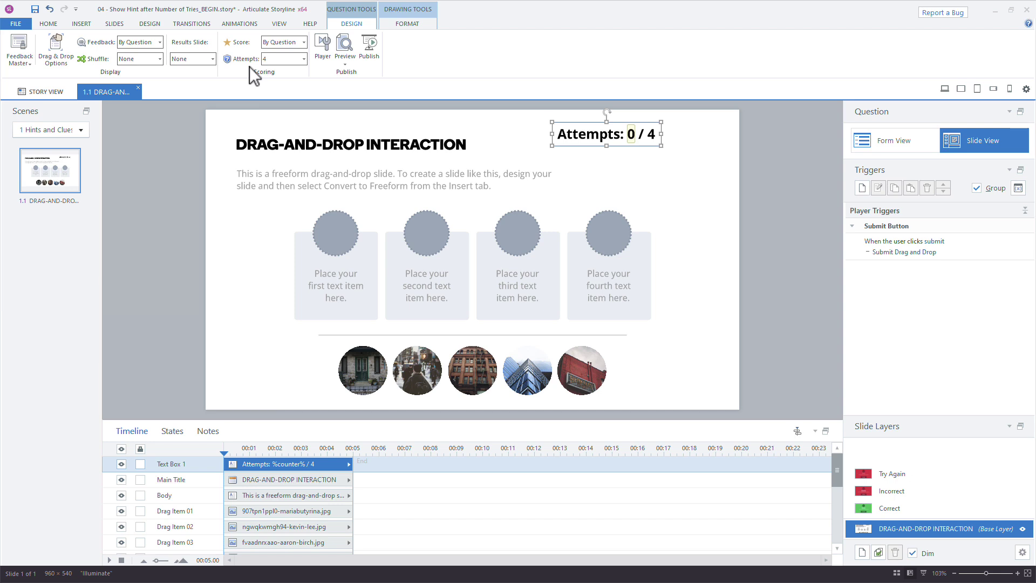
- Add a trigger to the Try Again layer that adds 1 to counter when the timeline starts on this layer
left_click(936, 477)
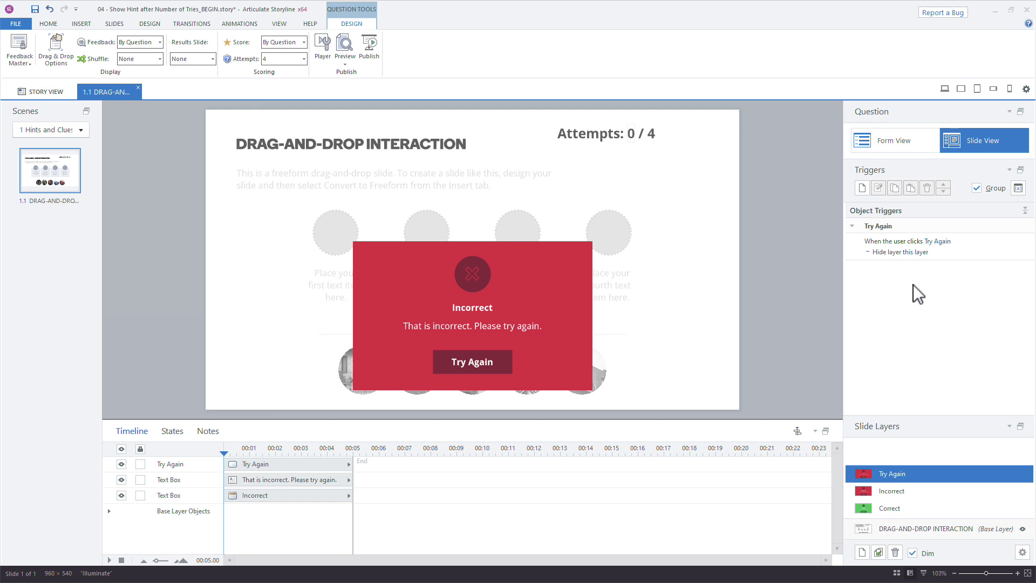
left_click(863, 187)
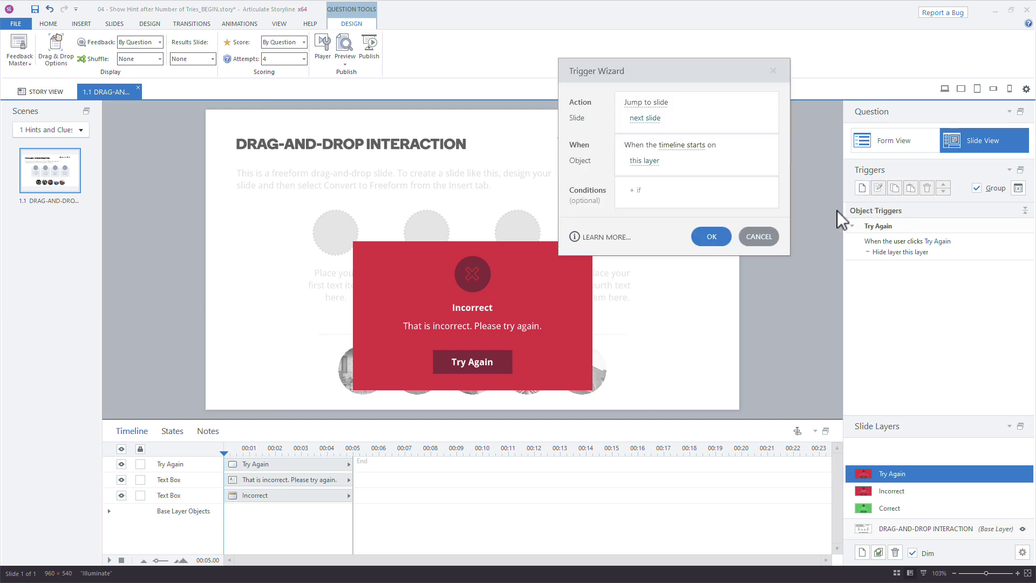
left_click(644, 104)
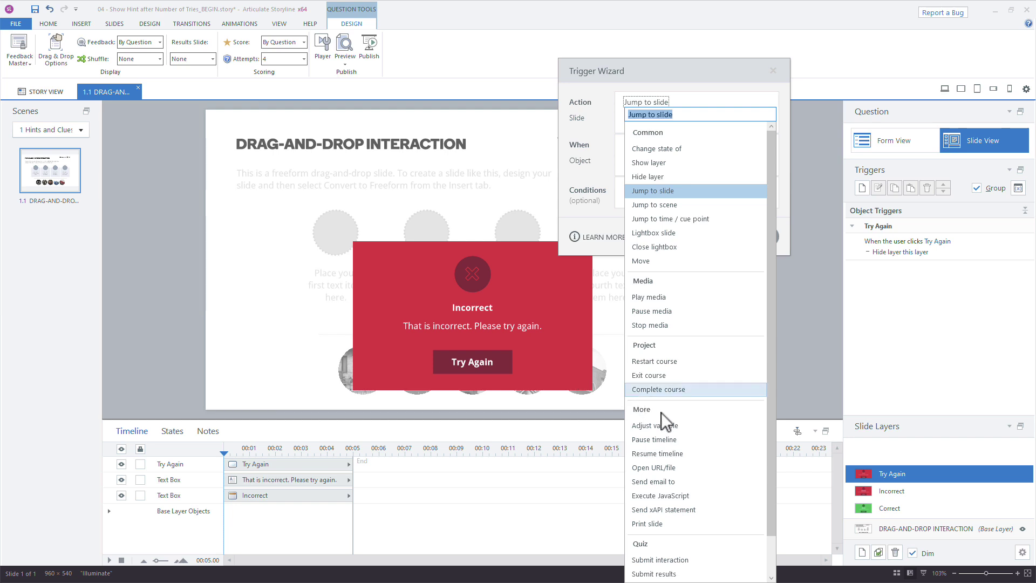
left_click(669, 427)
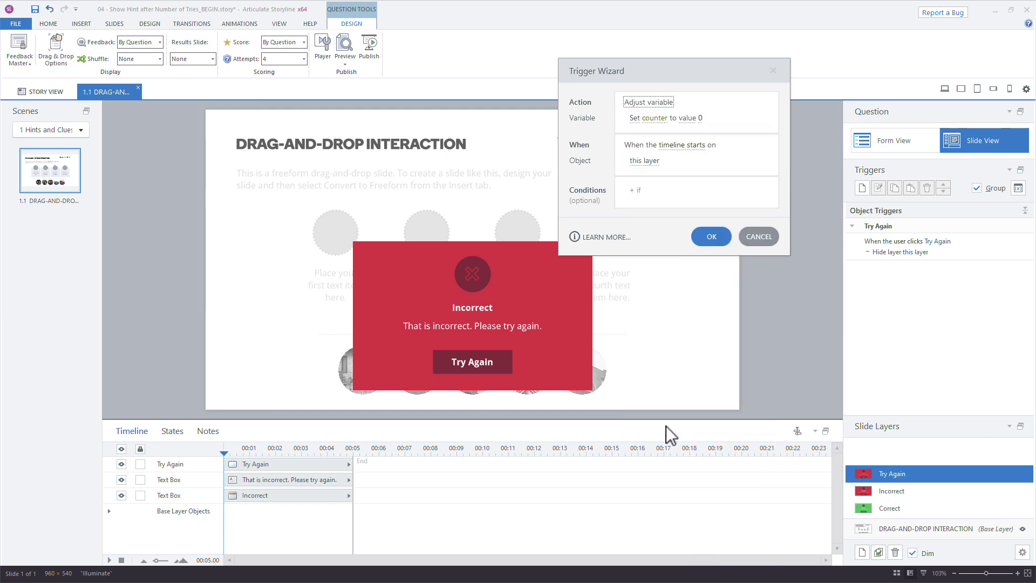
left_click(634, 125)
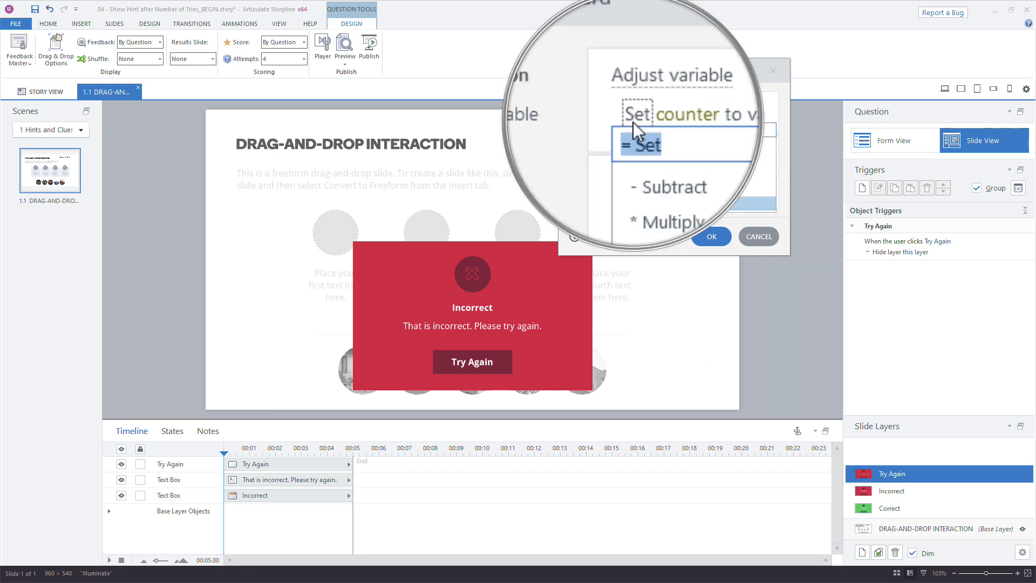
left_click(645, 190)
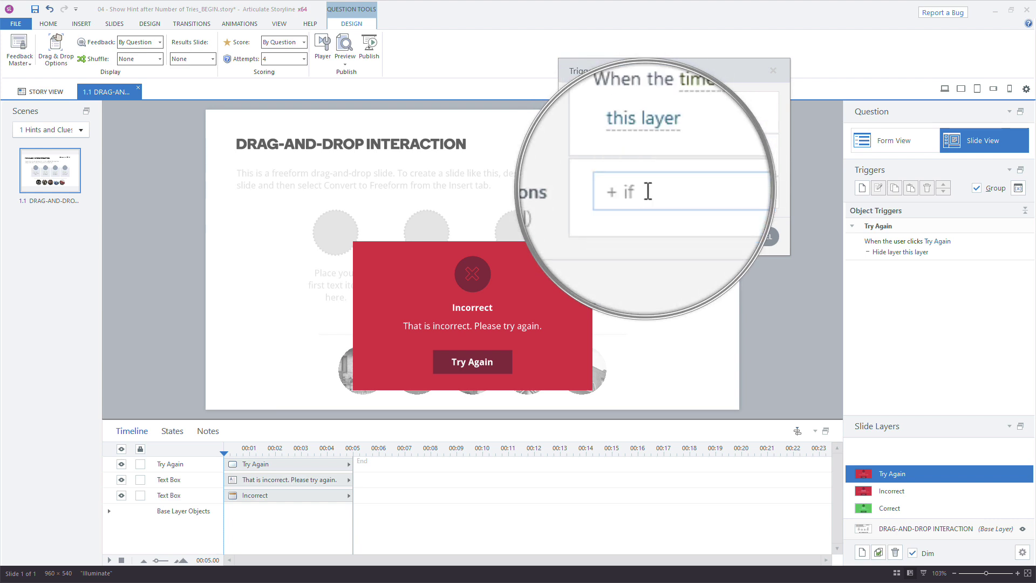
left_click(667, 118)
type("1")
left_click(739, 113)
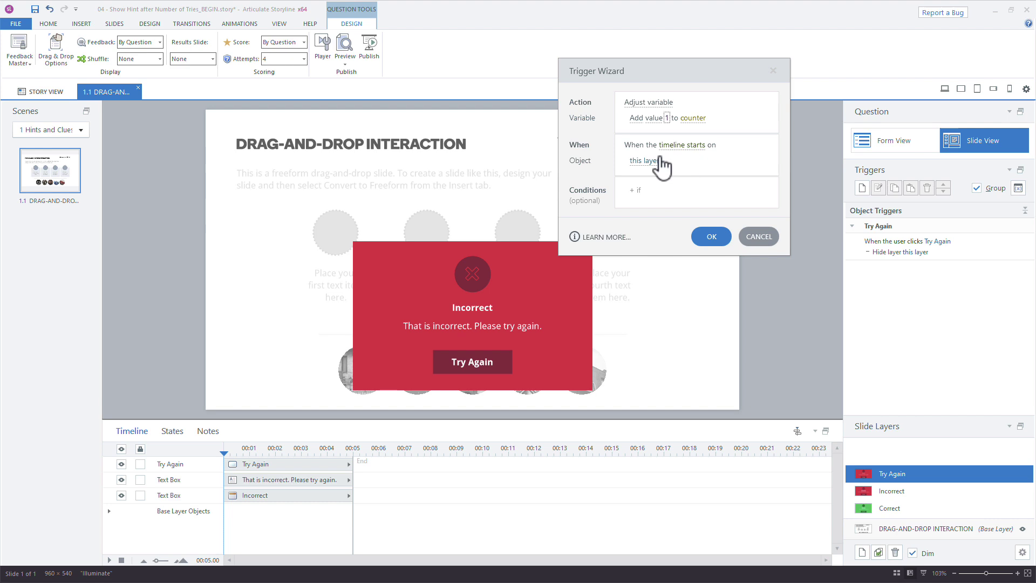
left_click(716, 237)
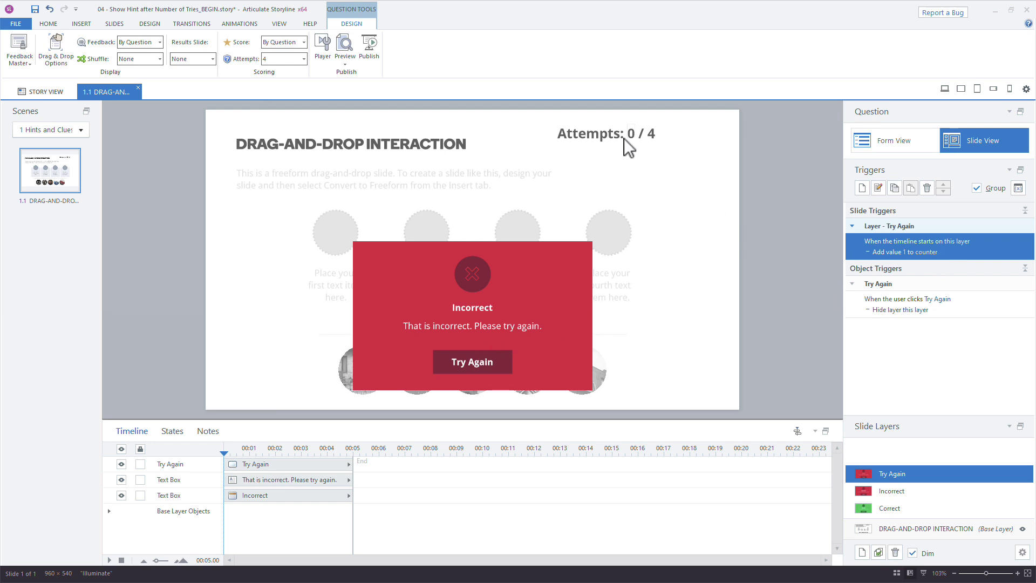
- Preview the slide and submit two attempts, placing the red building on the fourth target and the glass building on the third
left_click(945, 89)
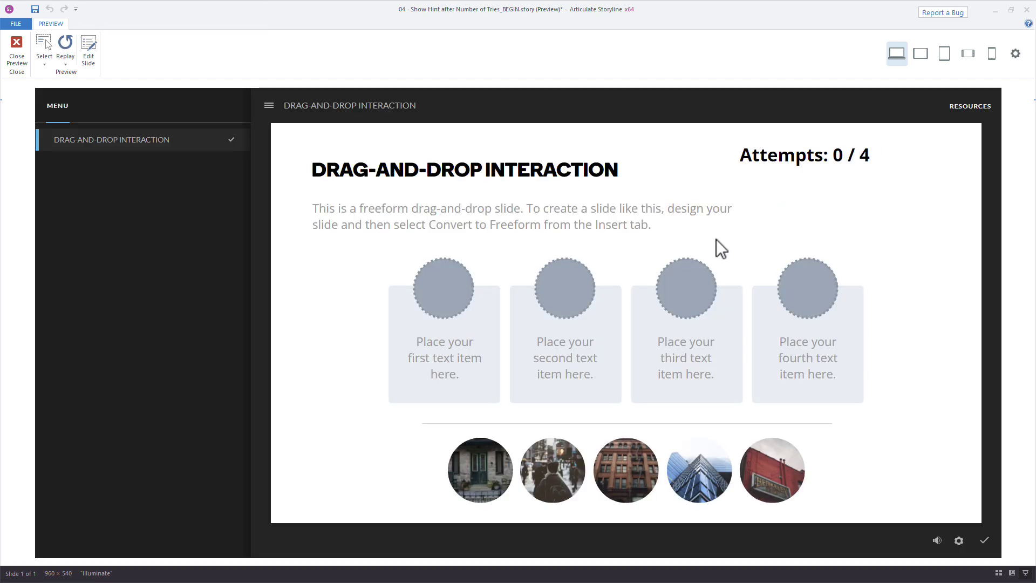
left_click_drag(770, 478, 810, 290)
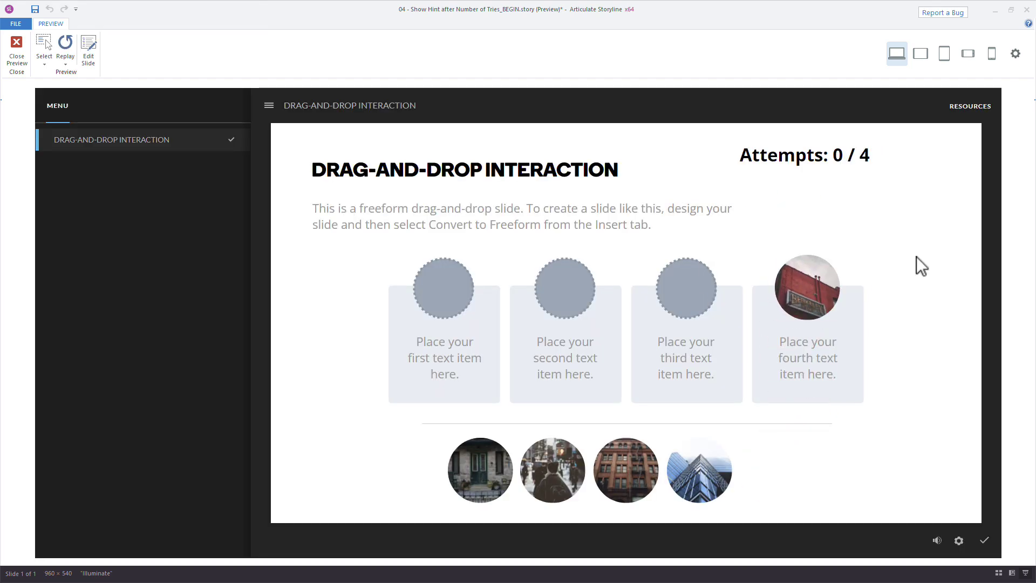
left_click(984, 539)
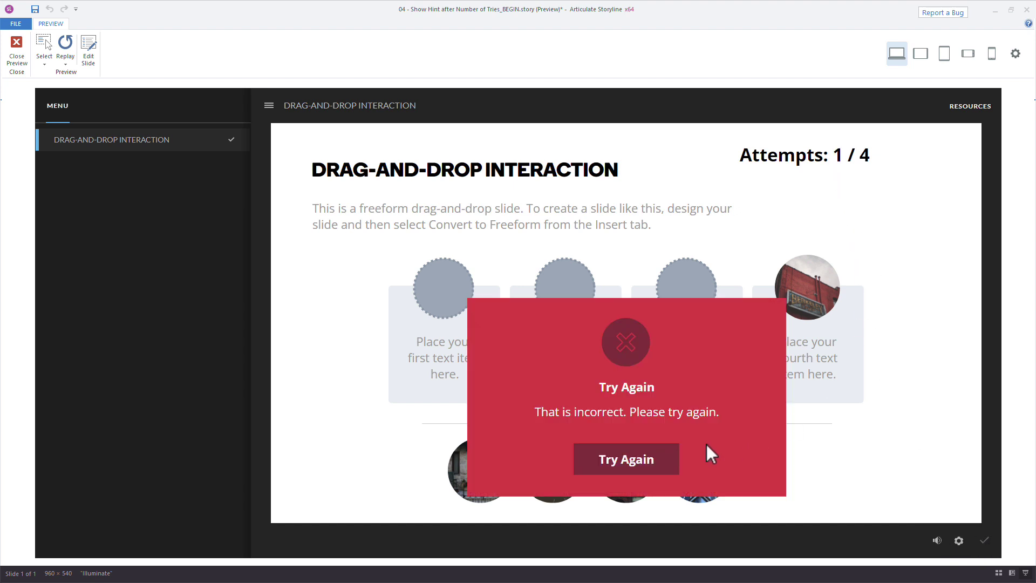
left_click(654, 458)
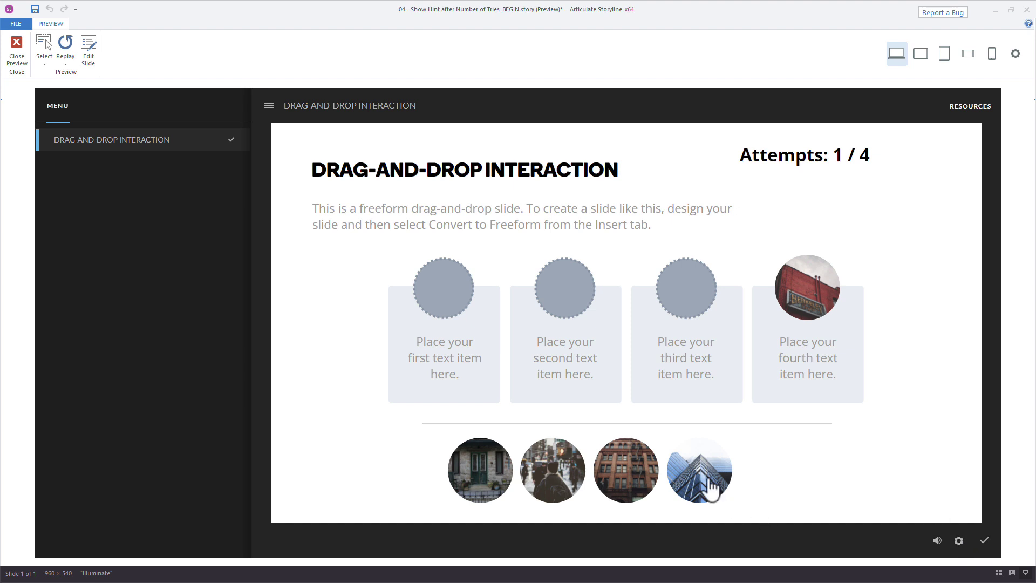
left_click_drag(712, 490, 704, 317)
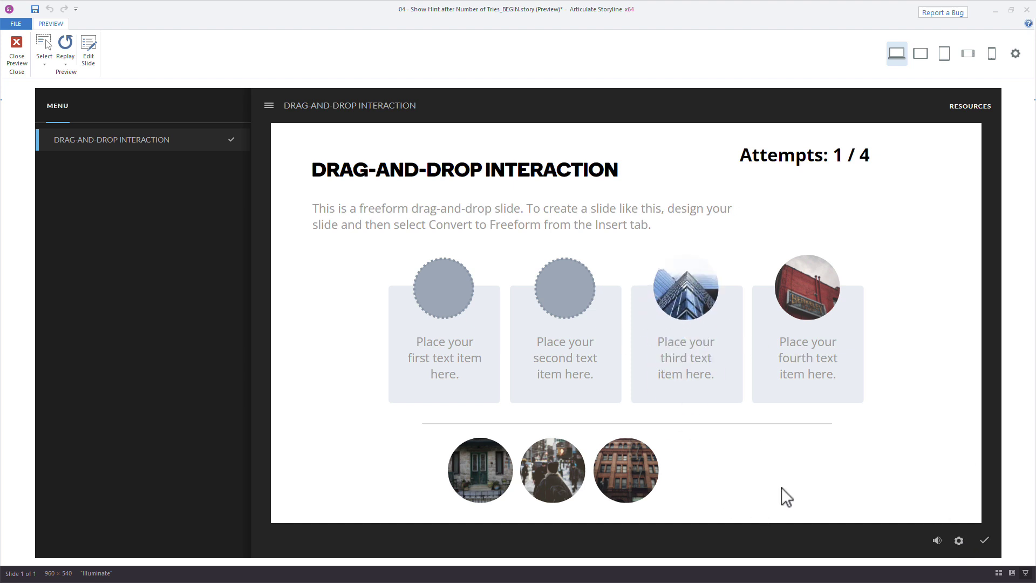
left_click(982, 538)
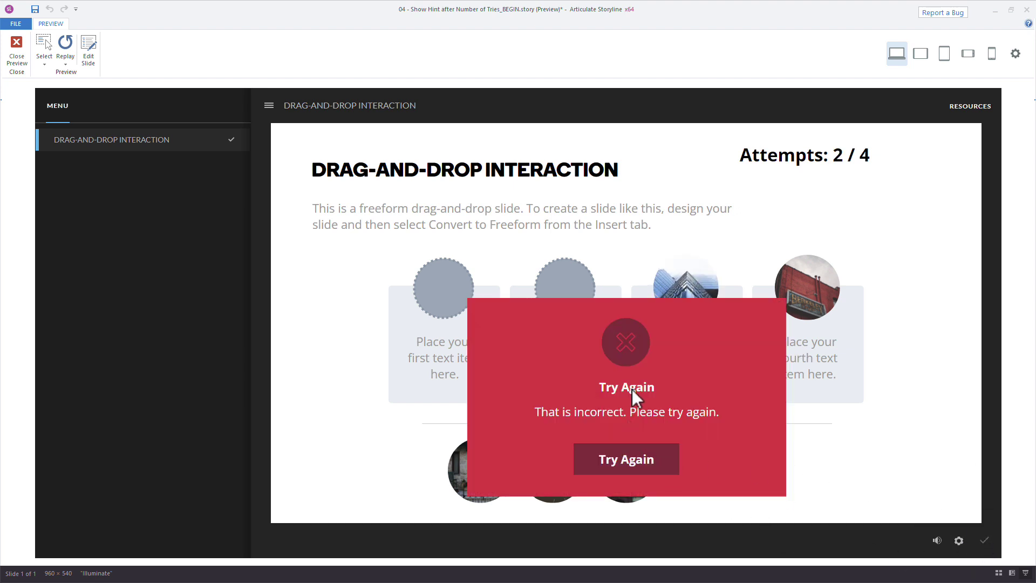
left_click(603, 459)
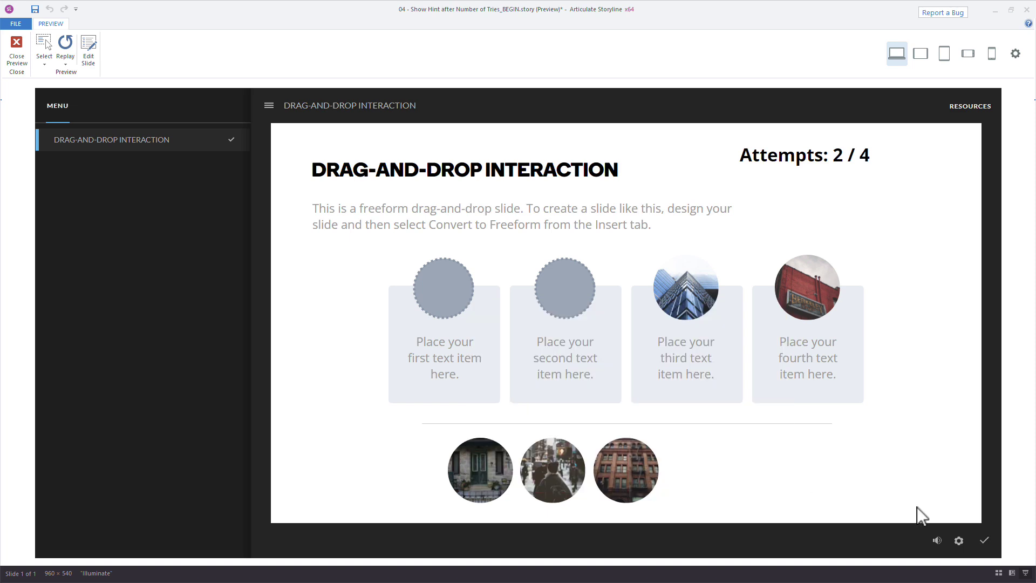
- Submit the third and fourth attempts, placing the brown brick building on the second target before the fourth, and close the preview
left_click(984, 540)
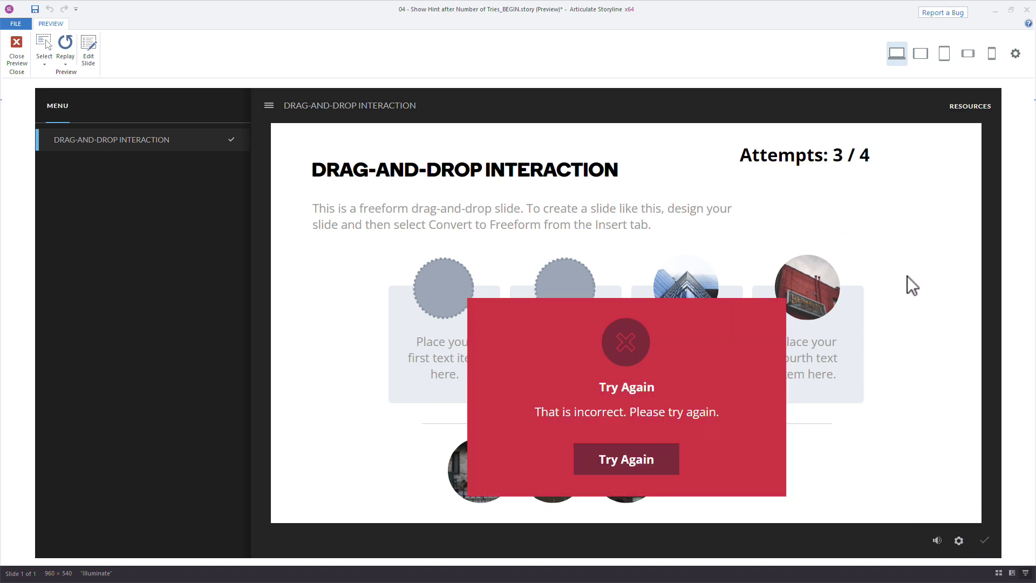
left_click(618, 468)
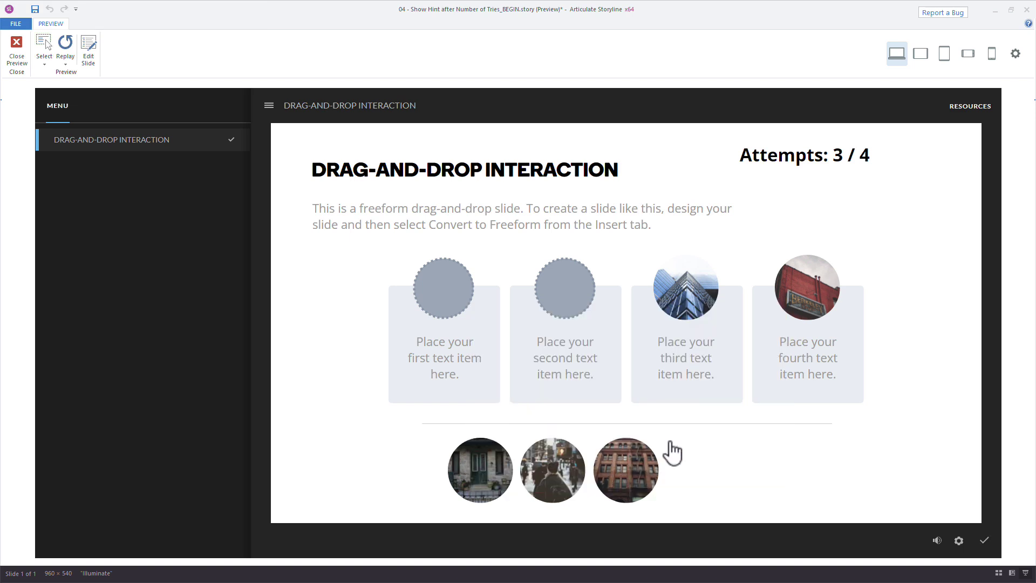
left_click_drag(620, 464, 531, 289)
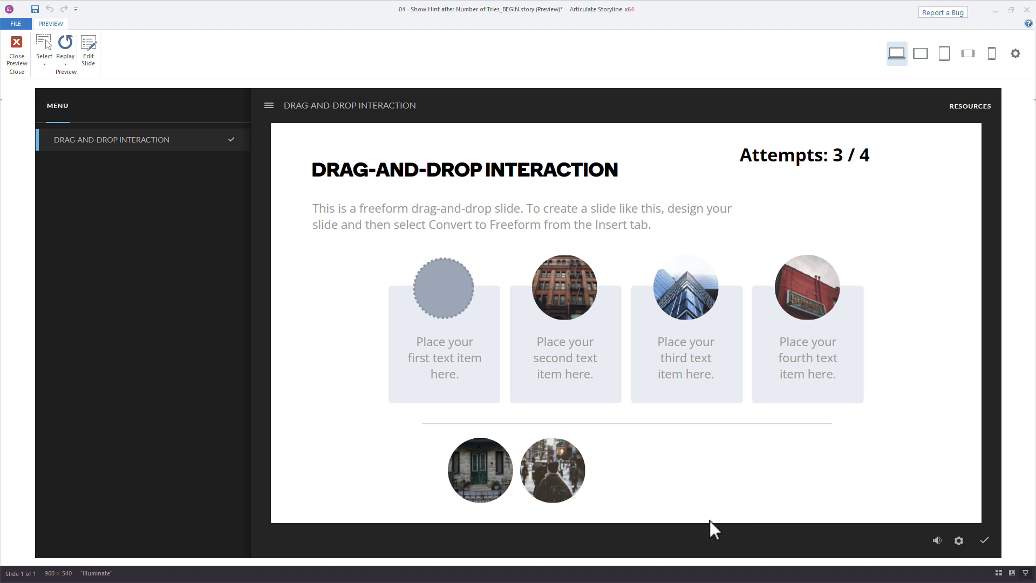
left_click(984, 540)
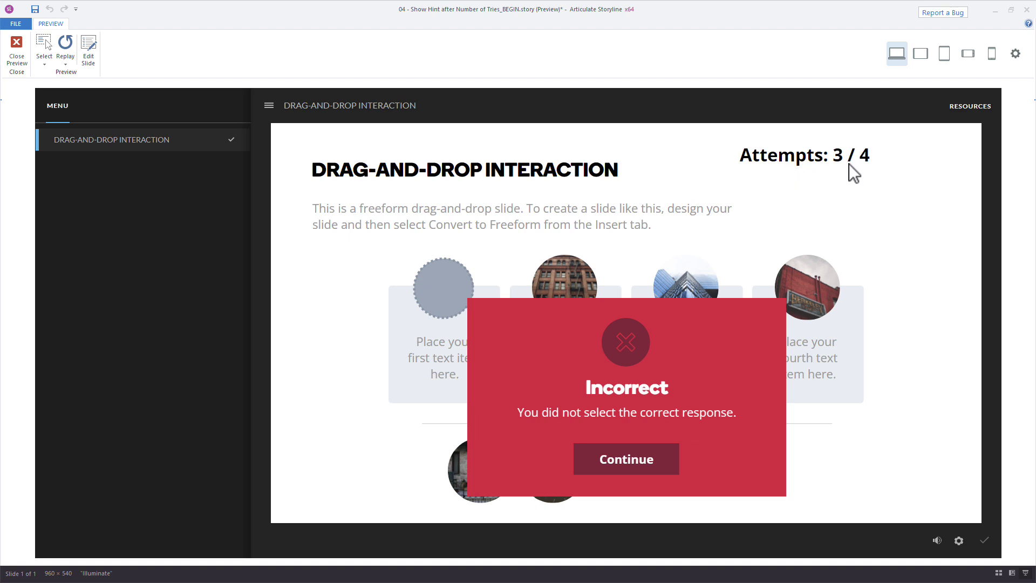
key("Escape")
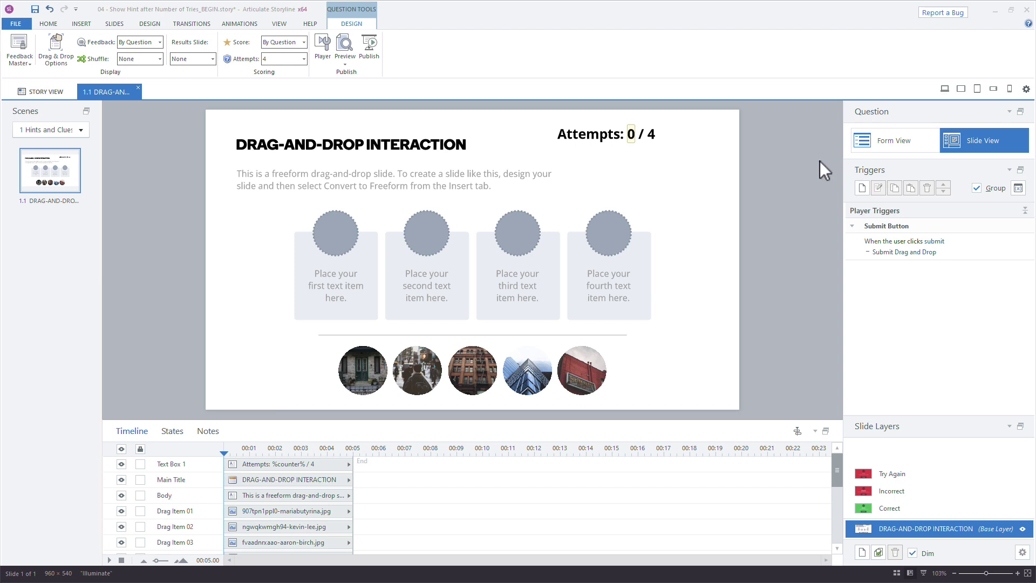
- Copy the trigger that adds 1 to counter from the Try Again layer to the Incorrect layer
left_click(921, 474)
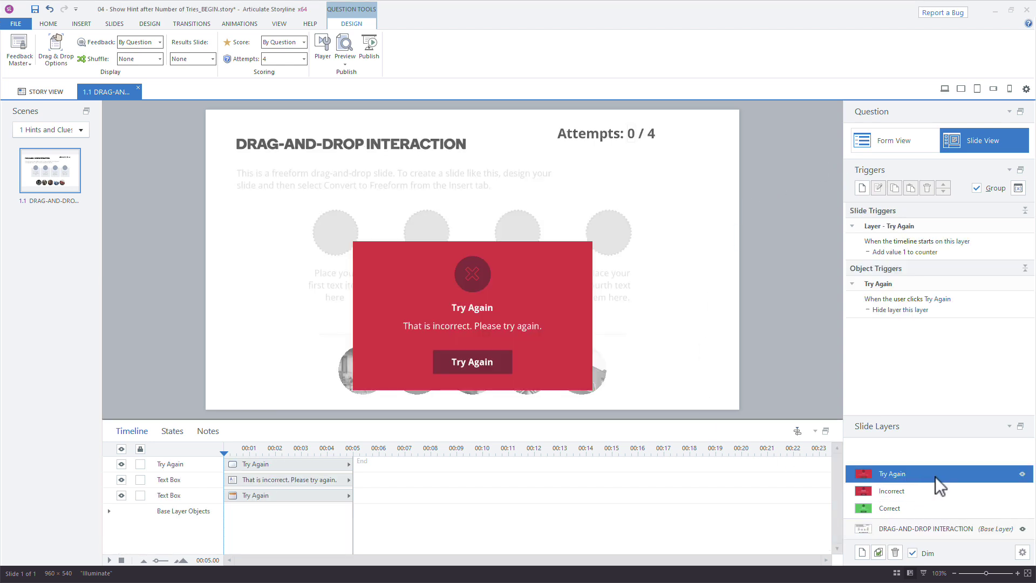
left_click(952, 249)
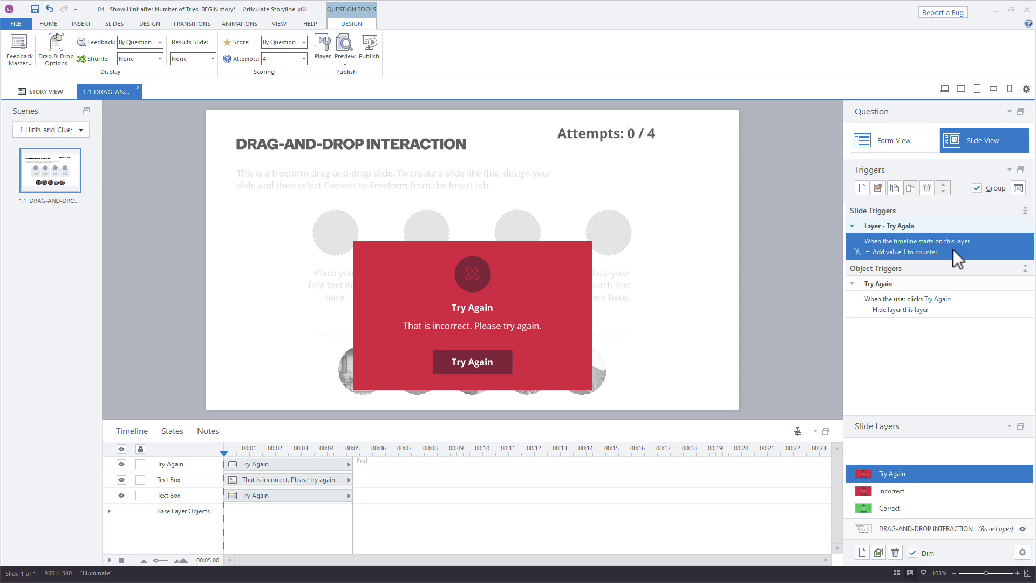
right_click(953, 250)
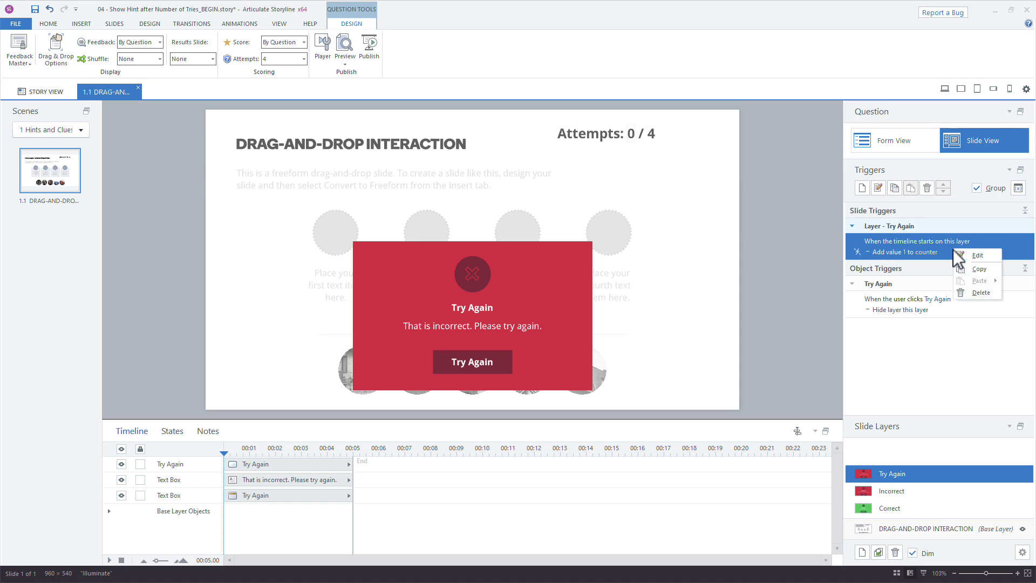
left_click(978, 267)
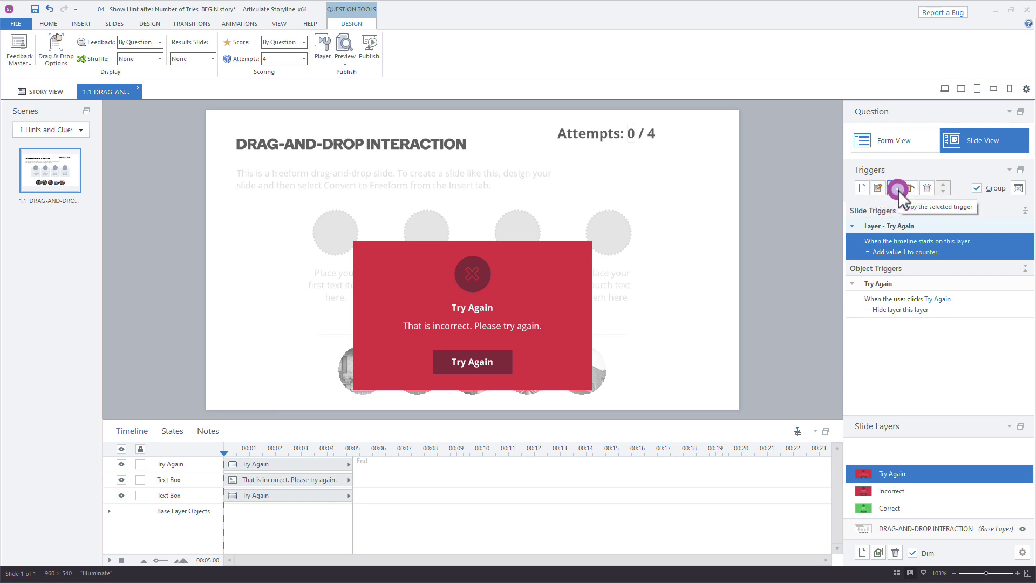
left_click(906, 491)
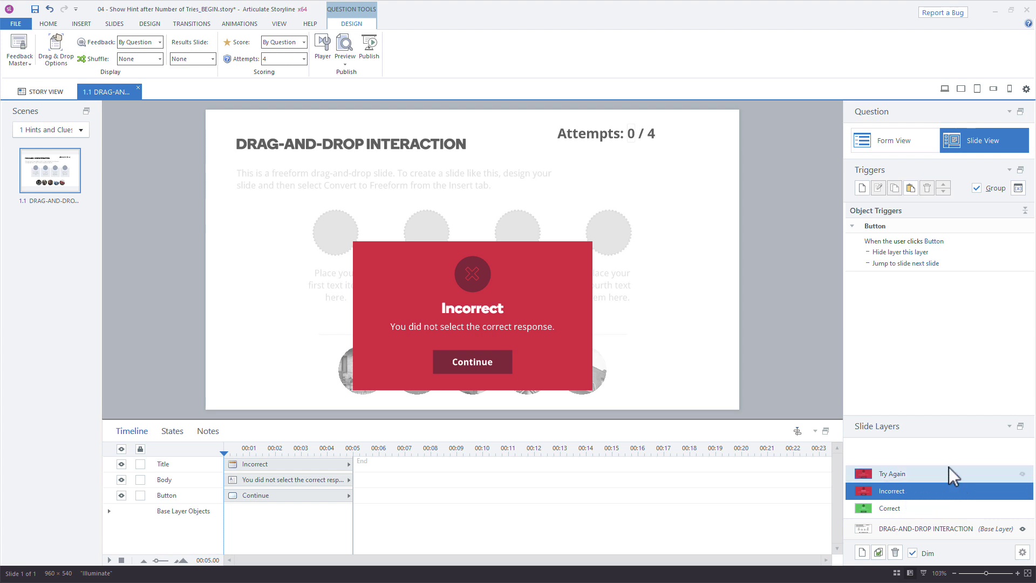
left_click(911, 188)
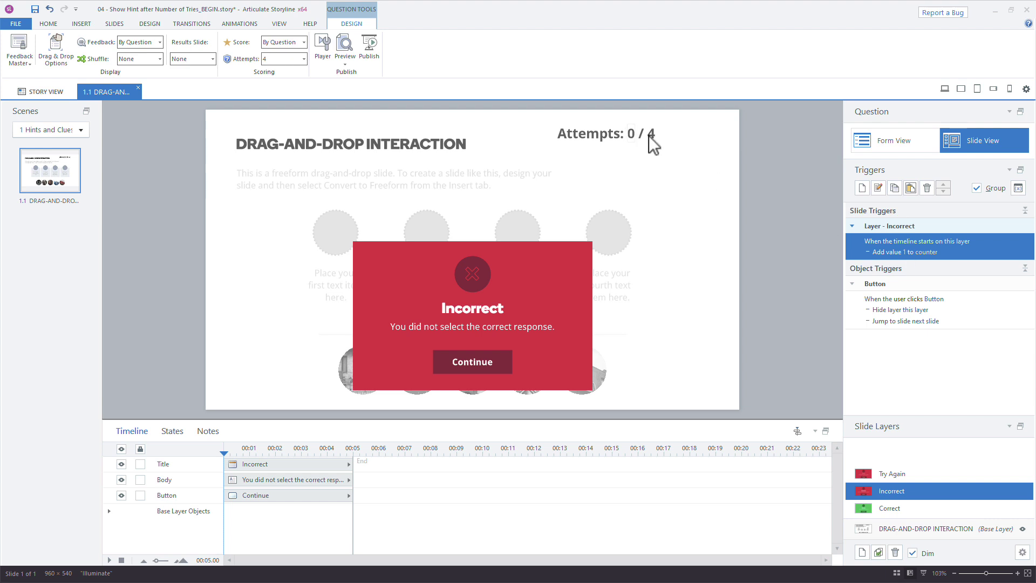
- Check the counter variable's default value and the counter triggers on the Try Again and Incorrect layers
left_click(905, 530)
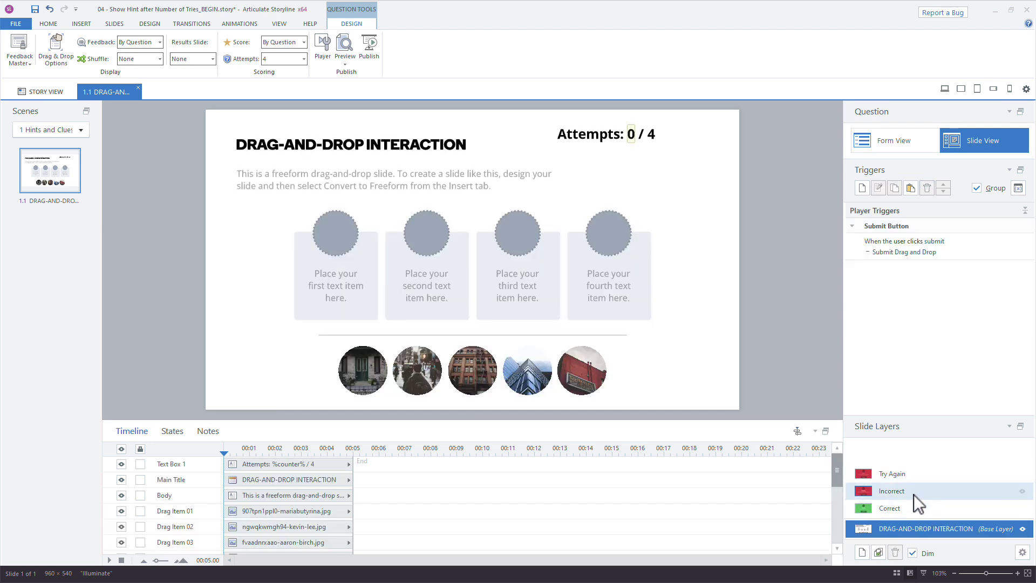
left_click(1018, 187)
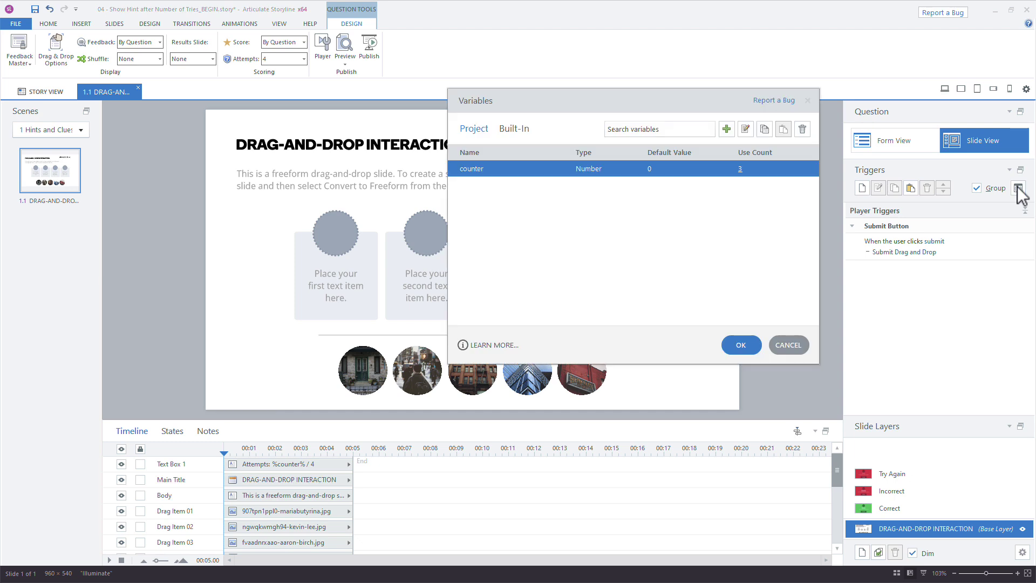
left_click(650, 172)
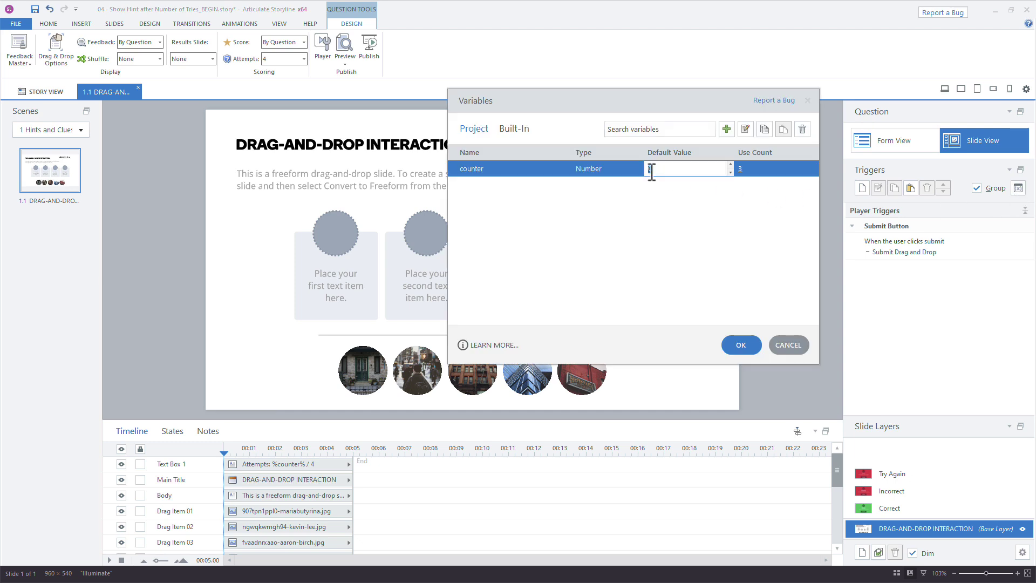
left_click(783, 352)
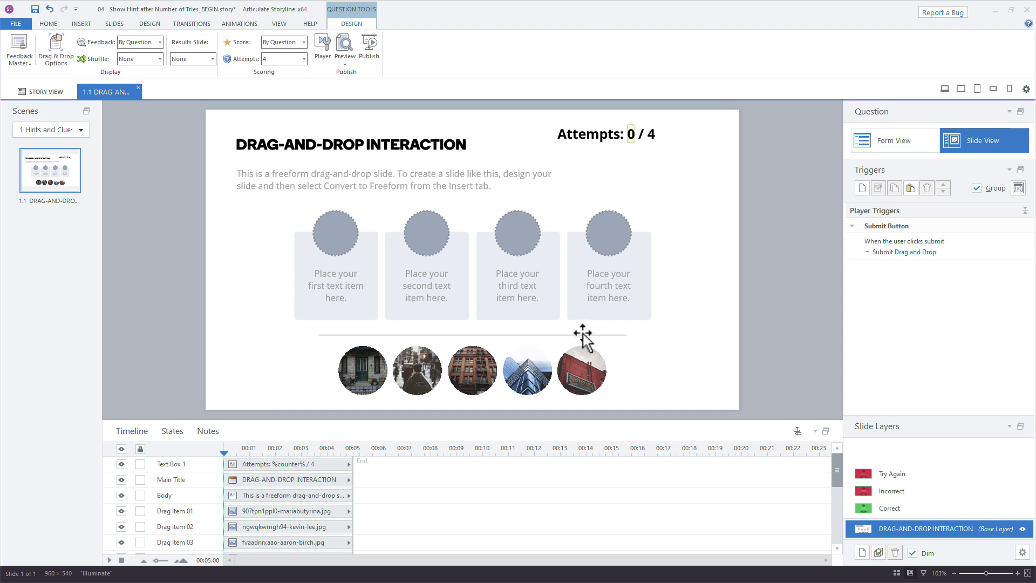
left_click(890, 474)
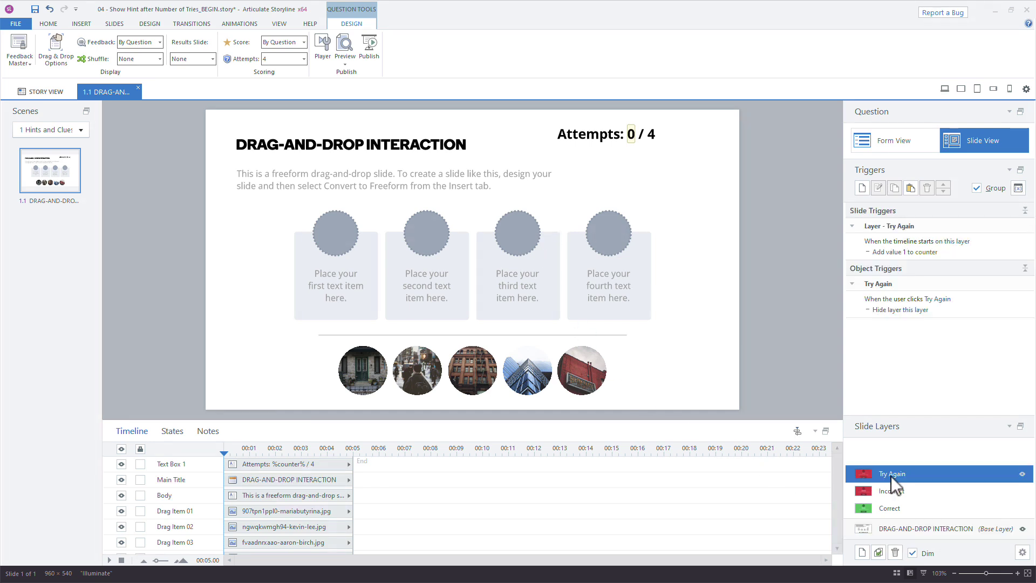
left_click(895, 491)
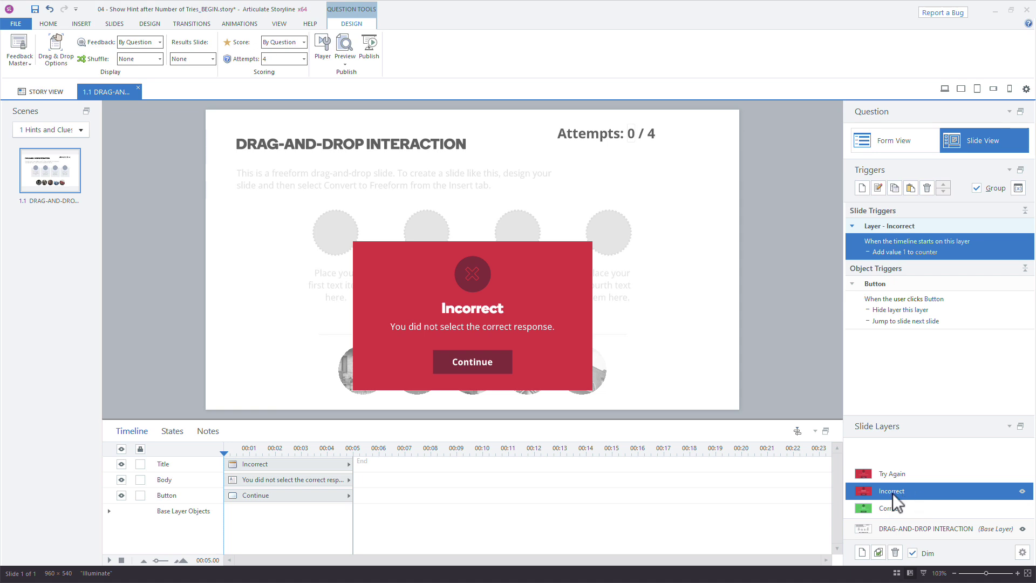
- Preview the slide, place the red building on the fourth target, submit four attempts with that same answer, and close the preview
left_click(944, 89)
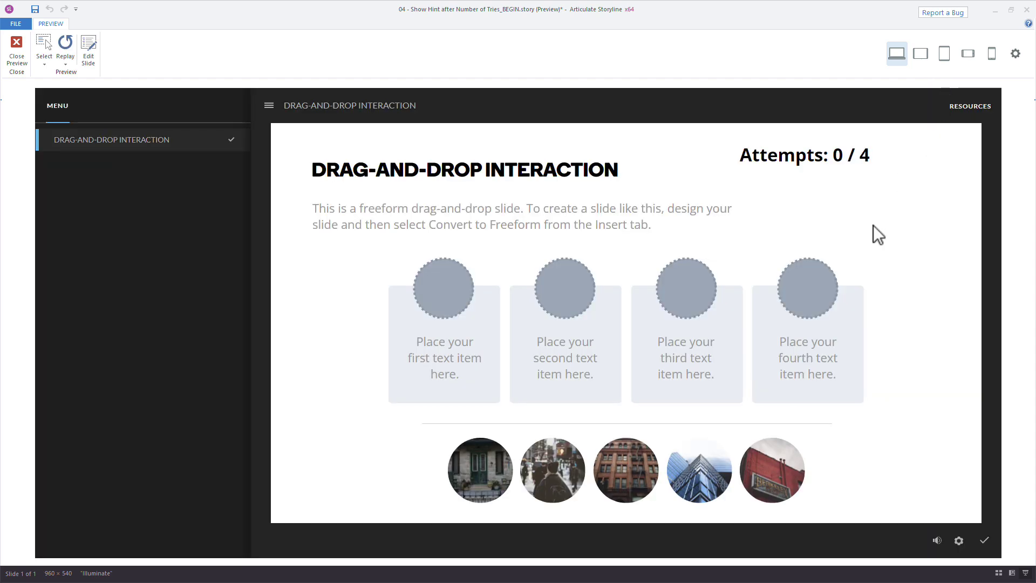
left_click_drag(786, 464, 808, 297)
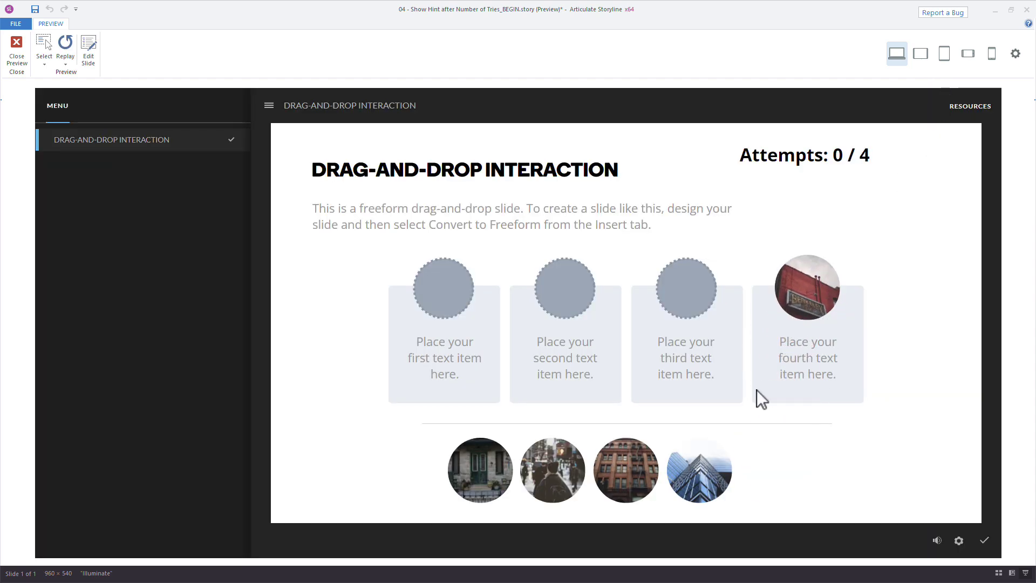
left_click(981, 540)
left_click(660, 474)
left_click(980, 540)
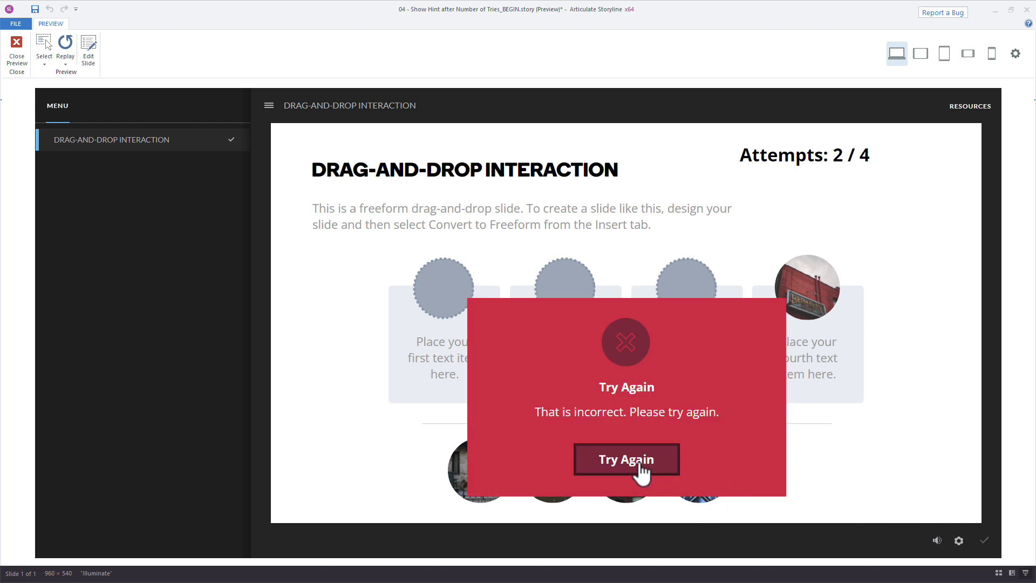
left_click(660, 474)
left_click(983, 541)
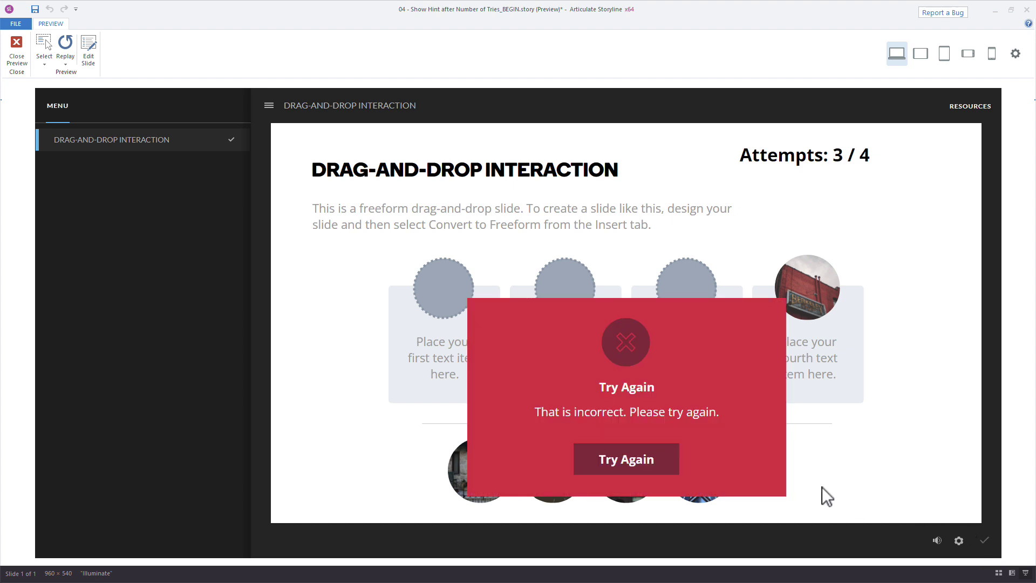
left_click(621, 462)
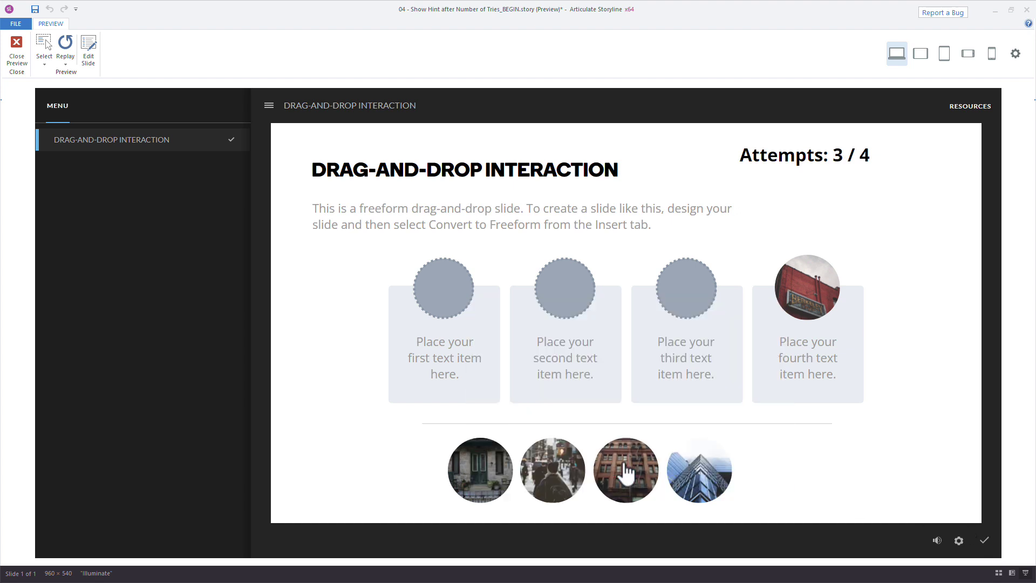
left_click(985, 541)
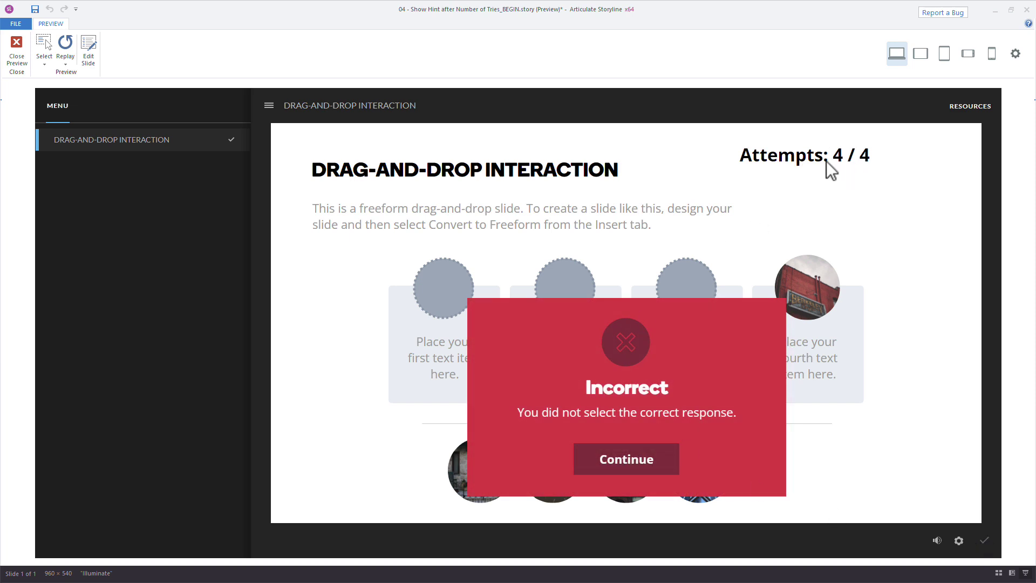
key("Escape")
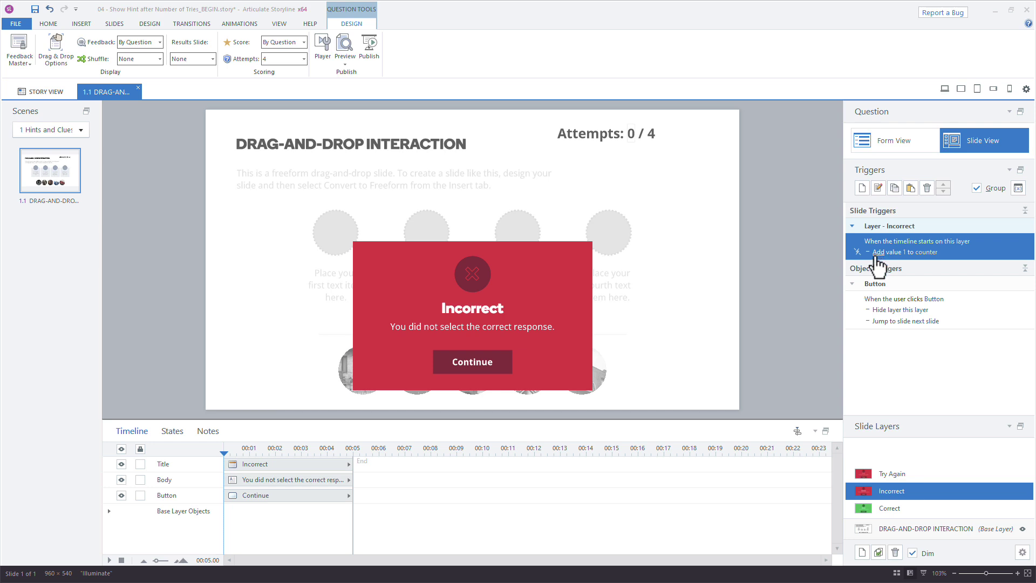
- Remove the "/ 4" from the attempts text on the base layer so only the counter reference remains
left_click(913, 508)
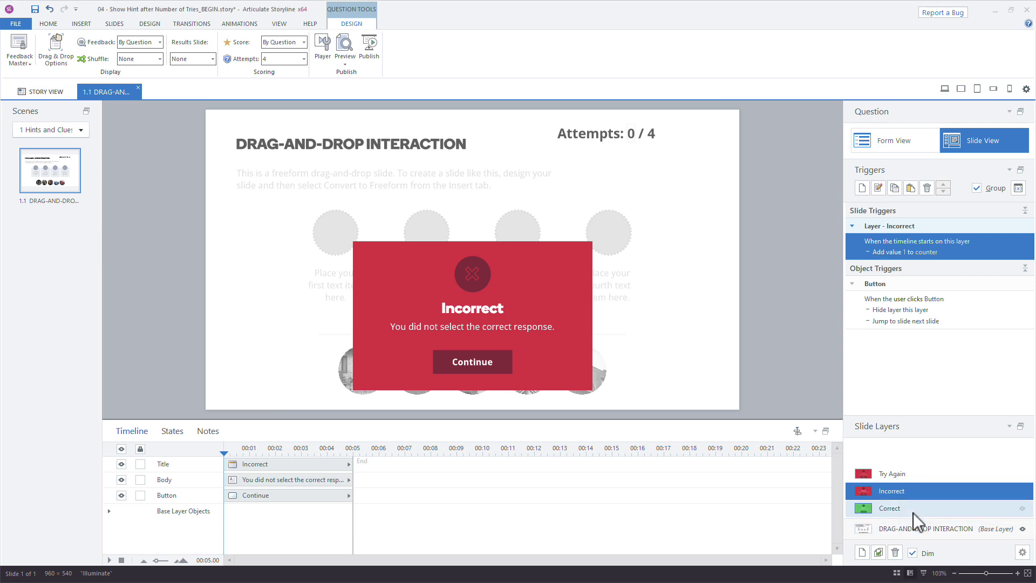
left_click(909, 528)
mouse_move(636, 135)
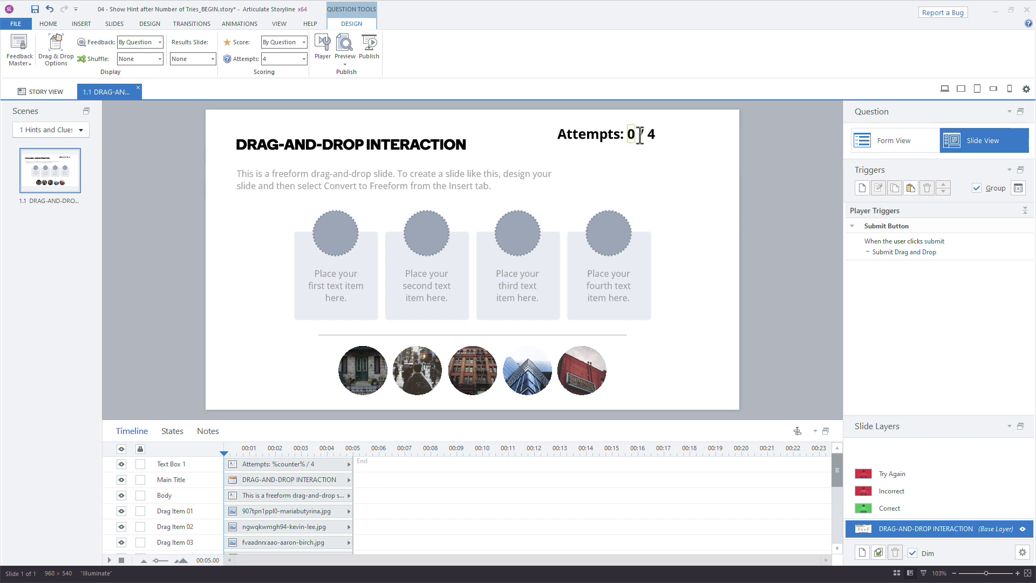
left_click(640, 135)
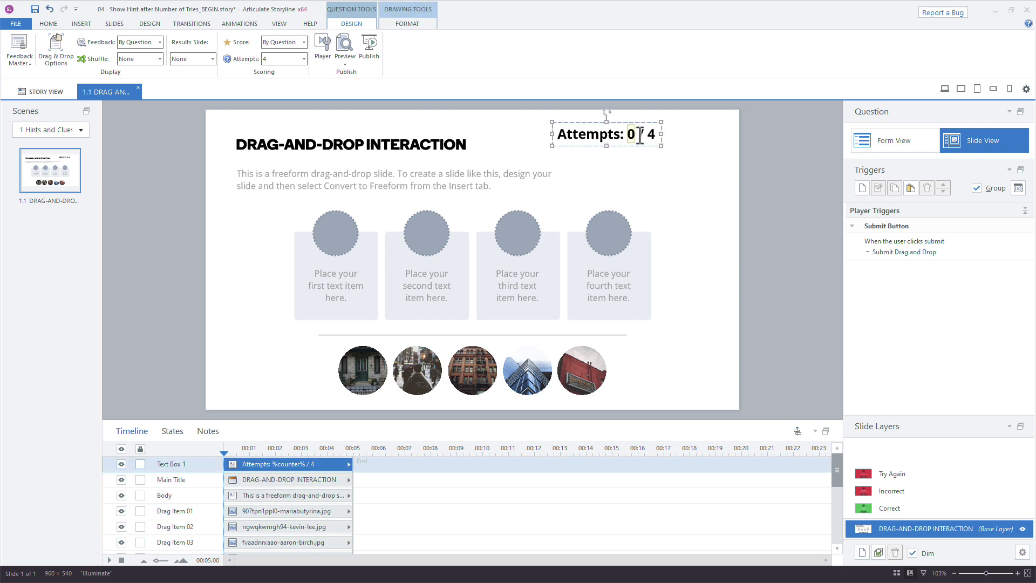
left_click(635, 147)
left_click(658, 135)
left_click_drag(639, 135, 655, 134)
key("BackSpace")
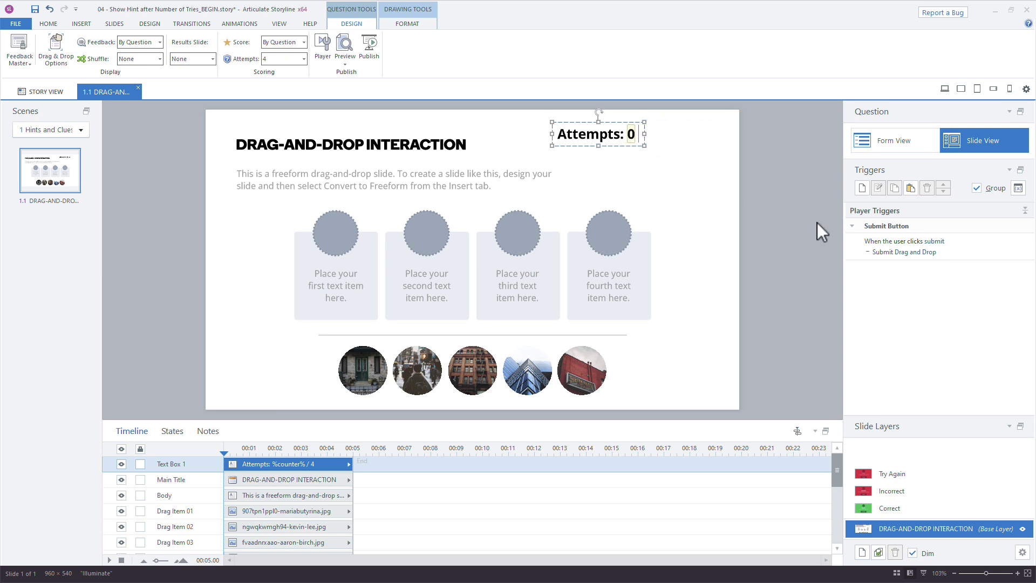
- Set the counter variable's default value to 4
left_click(1018, 188)
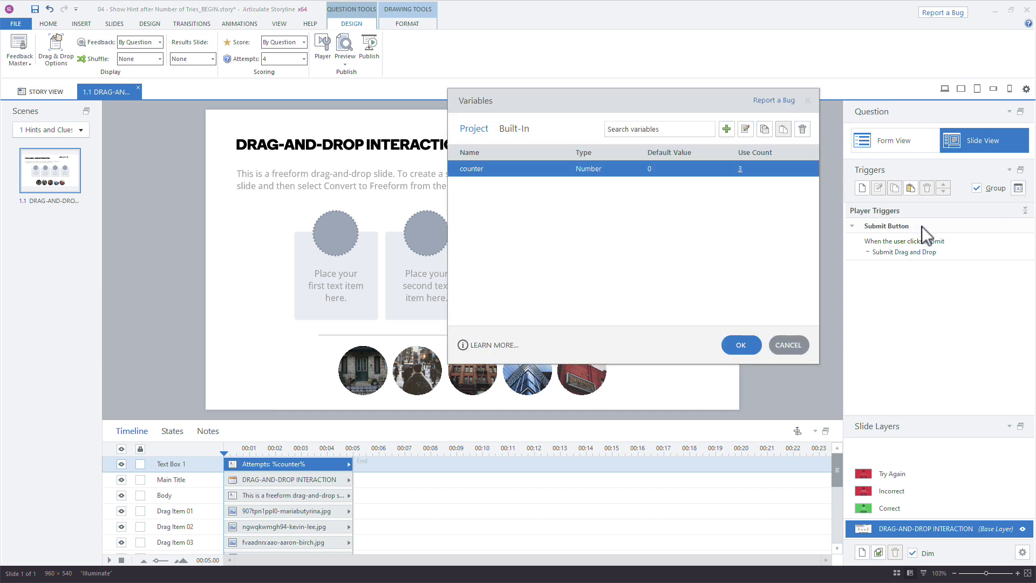
left_click(652, 169)
type("4")
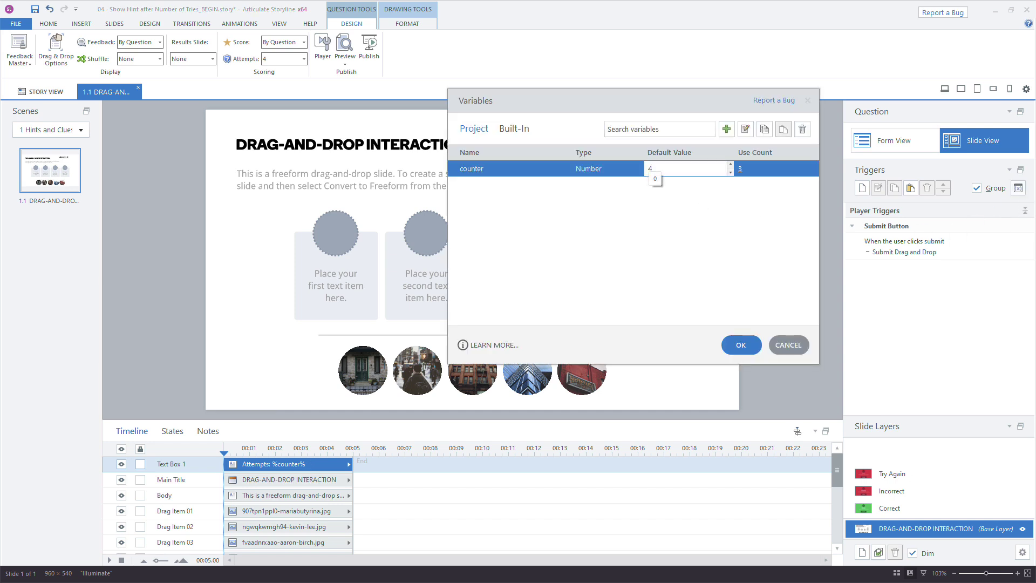
left_click(737, 348)
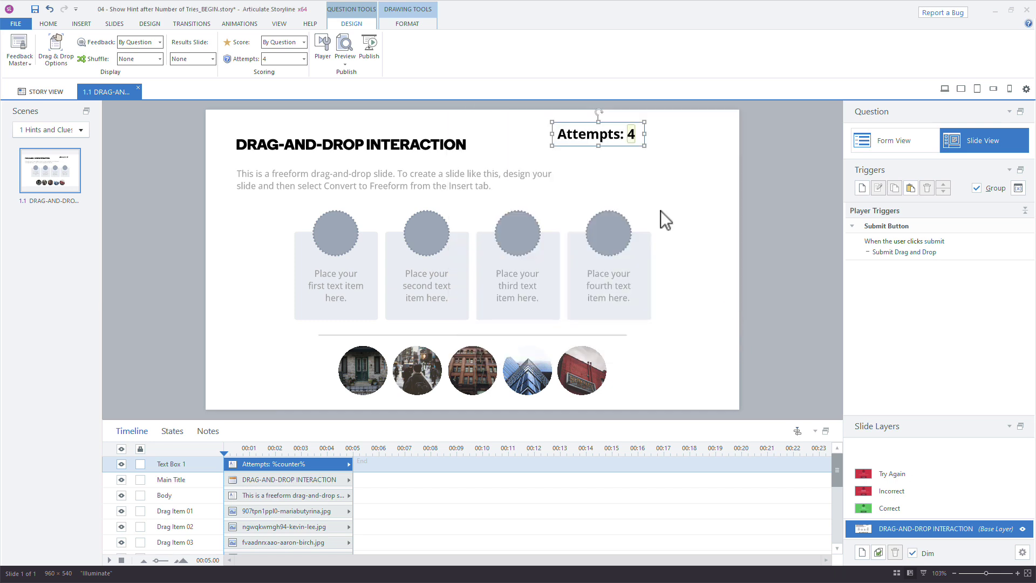
- Change the Try Again layer's counter trigger from Add to Subtract
left_click(893, 476)
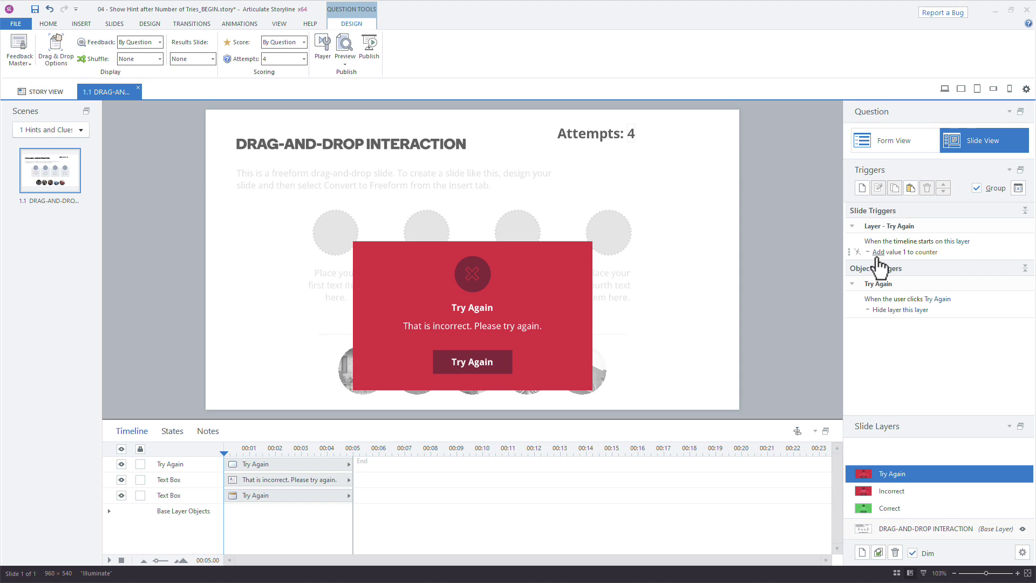
left_click(878, 252)
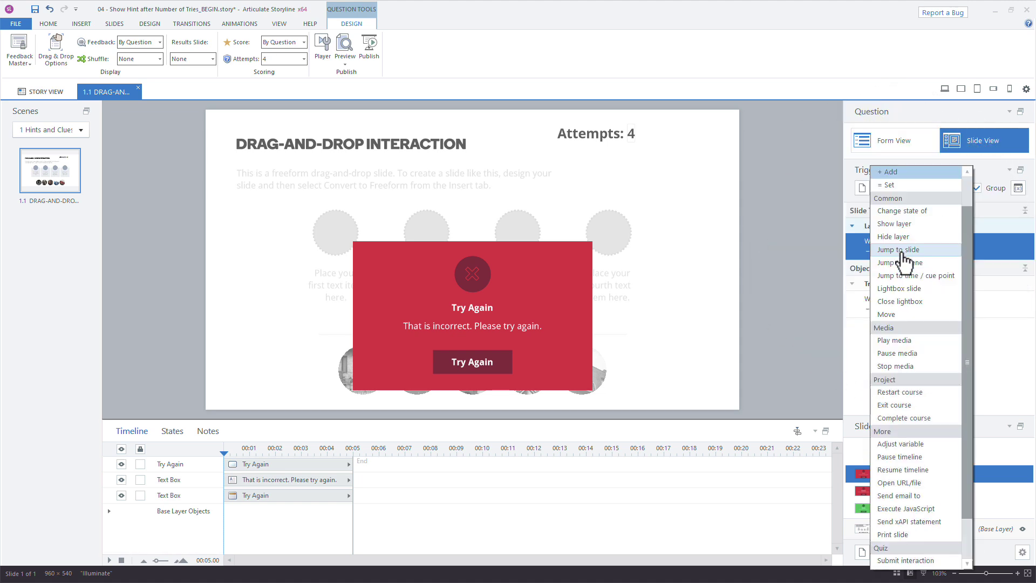
key("Escape")
left_click(879, 252)
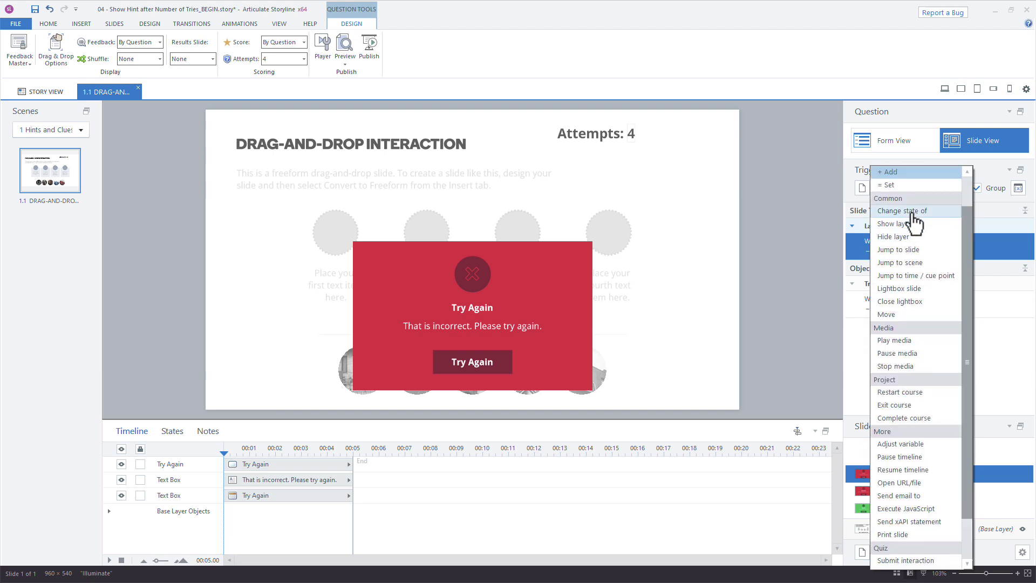
scroll(915, 202, "up", 2)
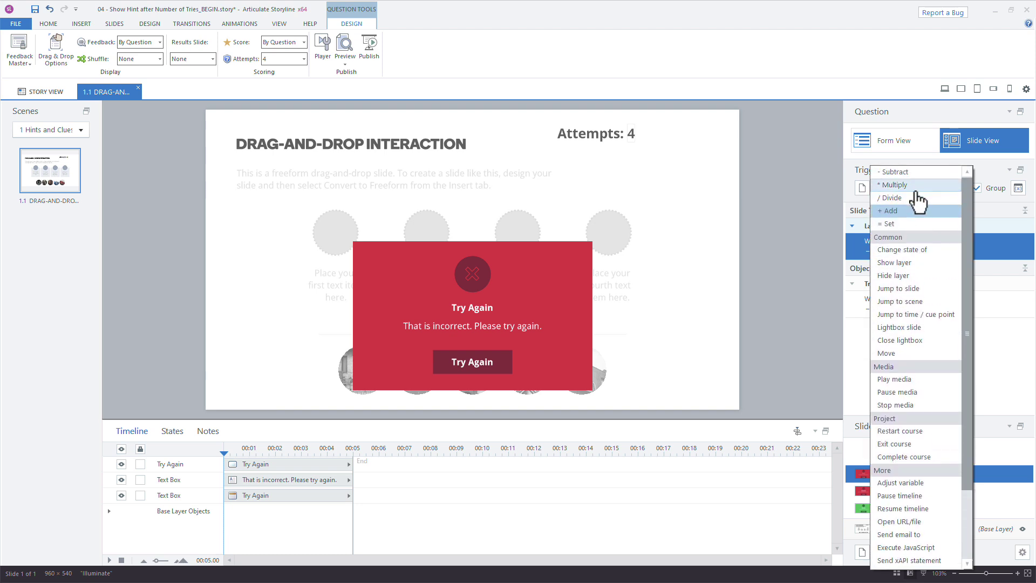
left_click(911, 190)
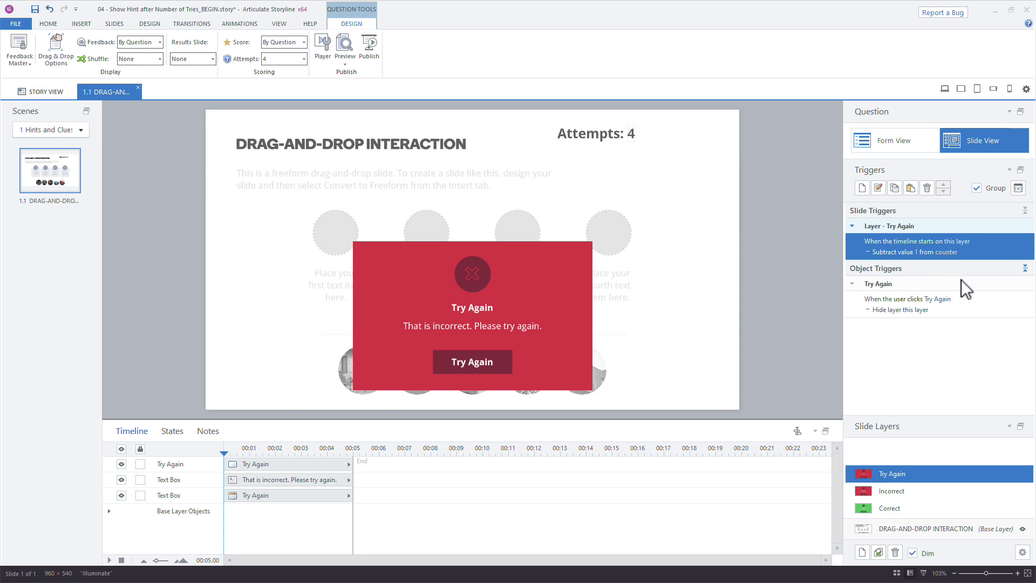
- Change the Incorrect layer's counter trigger from Add to Subtract
left_click(904, 487)
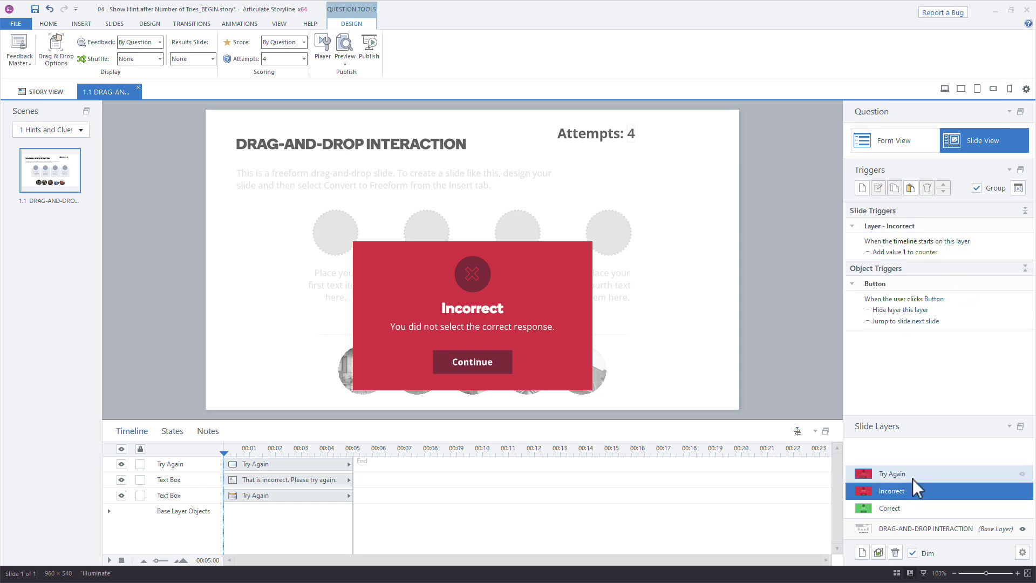
left_click(880, 252)
scroll(906, 209, "up", 2)
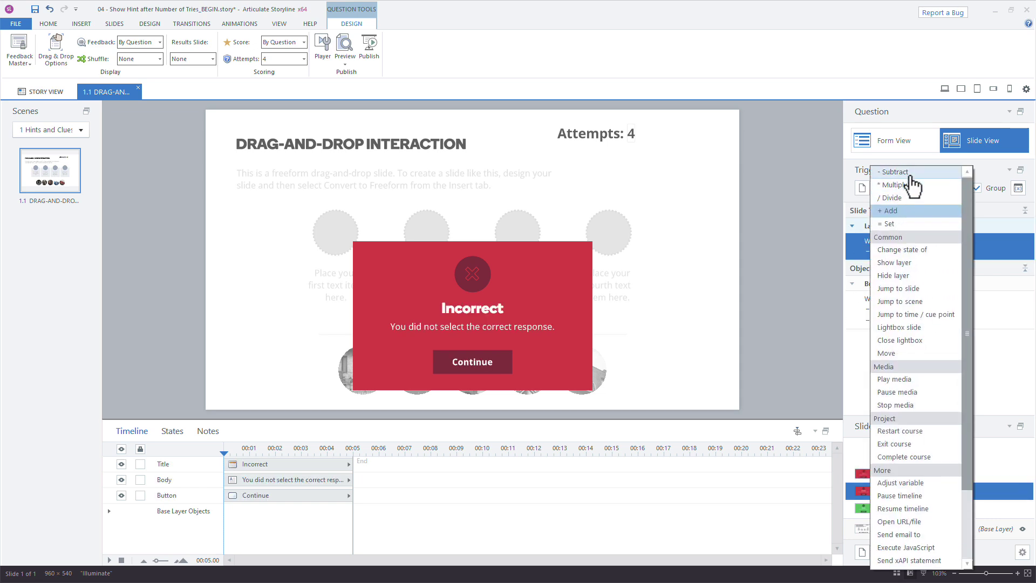
left_click(913, 185)
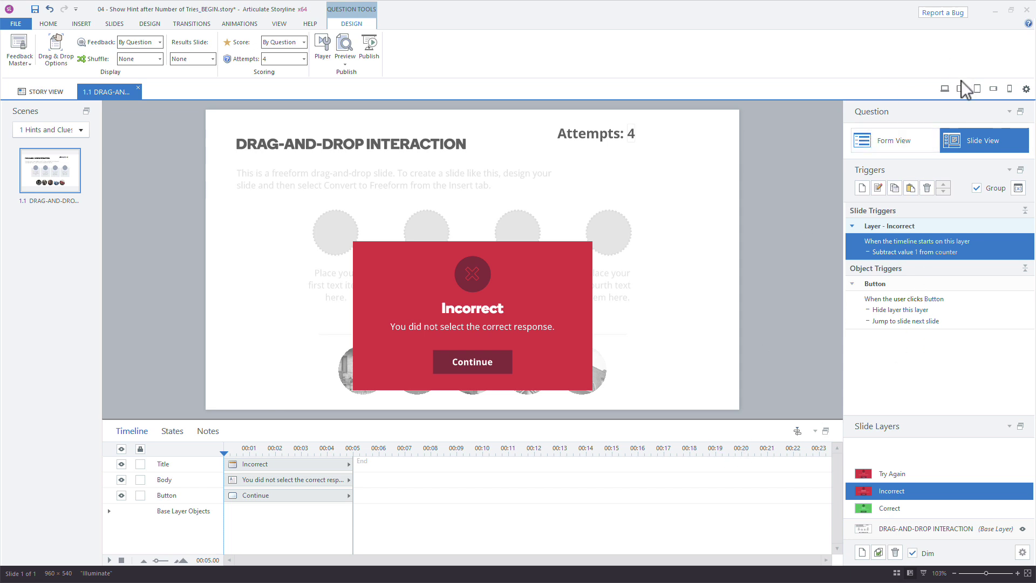
- Test the countdown in preview by submitting the red building on the fourth target four times, and close the preview
left_click(944, 89)
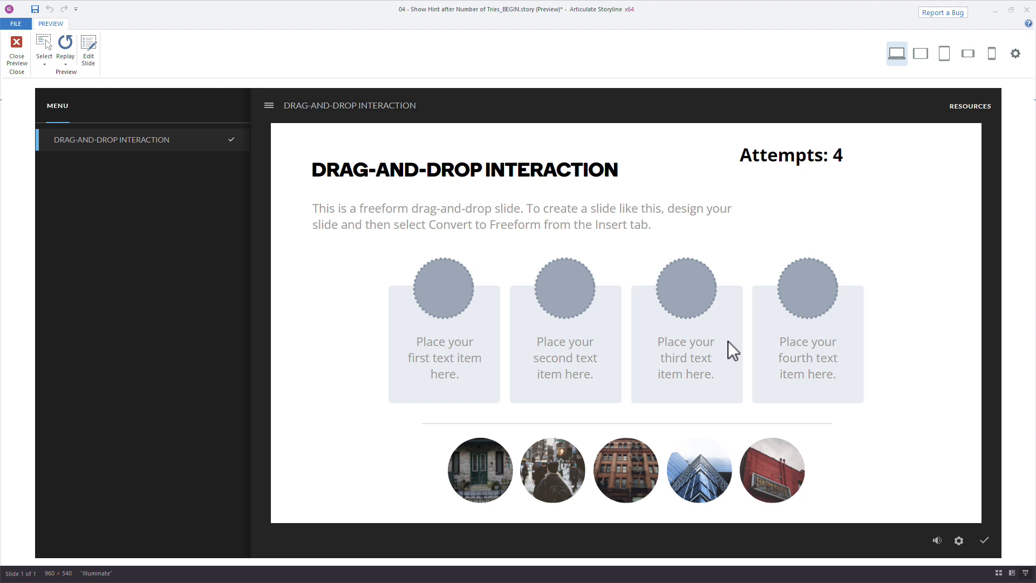
left_click_drag(786, 469, 819, 287)
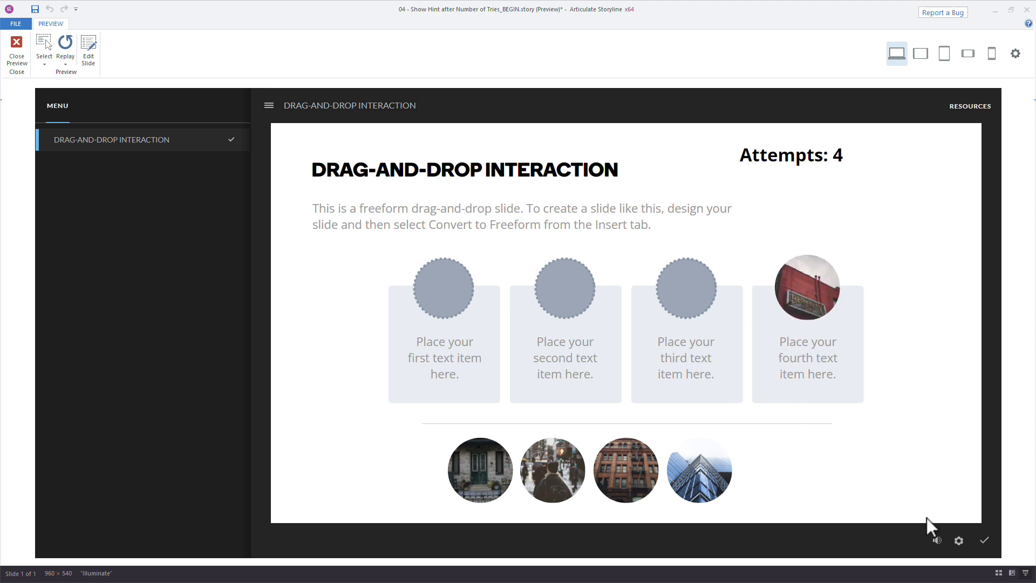
left_click(993, 541)
left_click(658, 470)
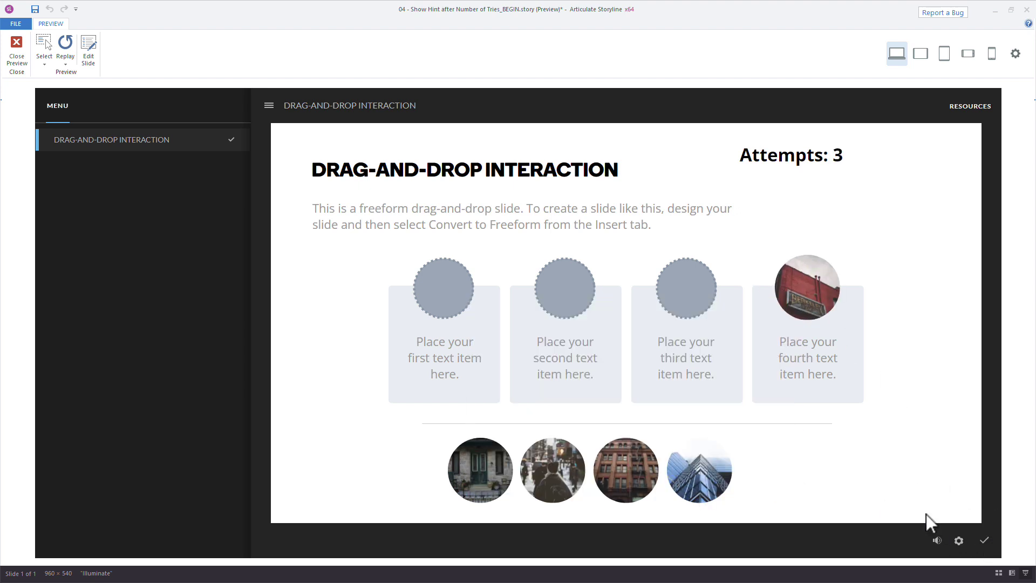
left_click(988, 539)
left_click(650, 467)
left_click(987, 539)
left_click(668, 474)
left_click(986, 541)
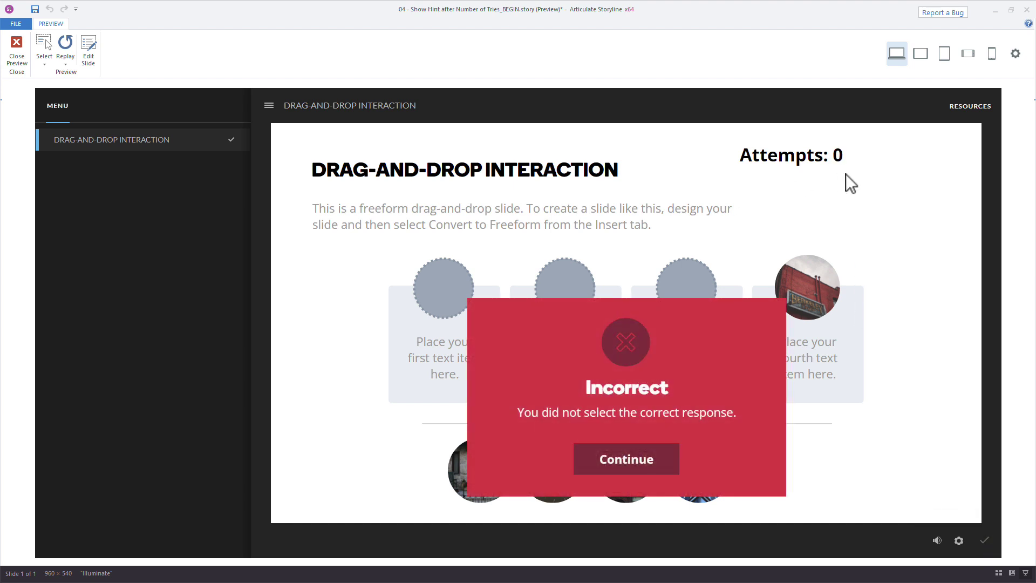
key("Escape")
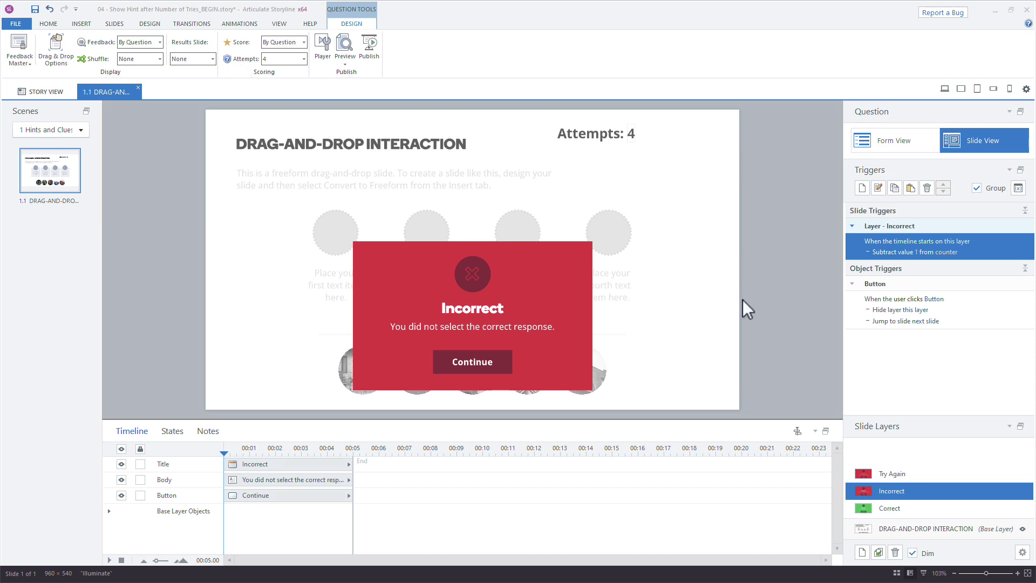
- Add a new slide layer and name it Hint
left_click_drag(898, 415, 915, 381)
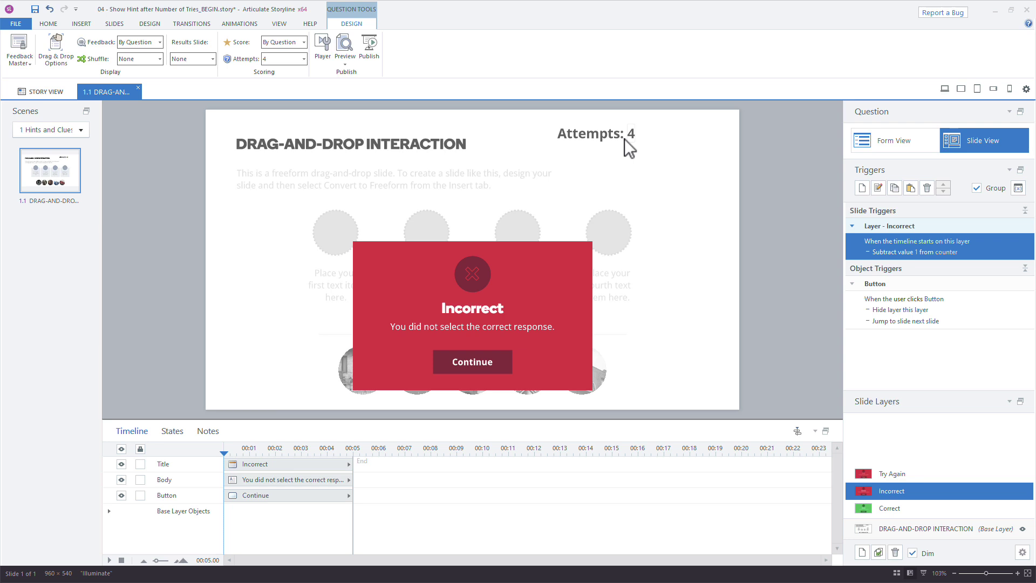
left_click(861, 552)
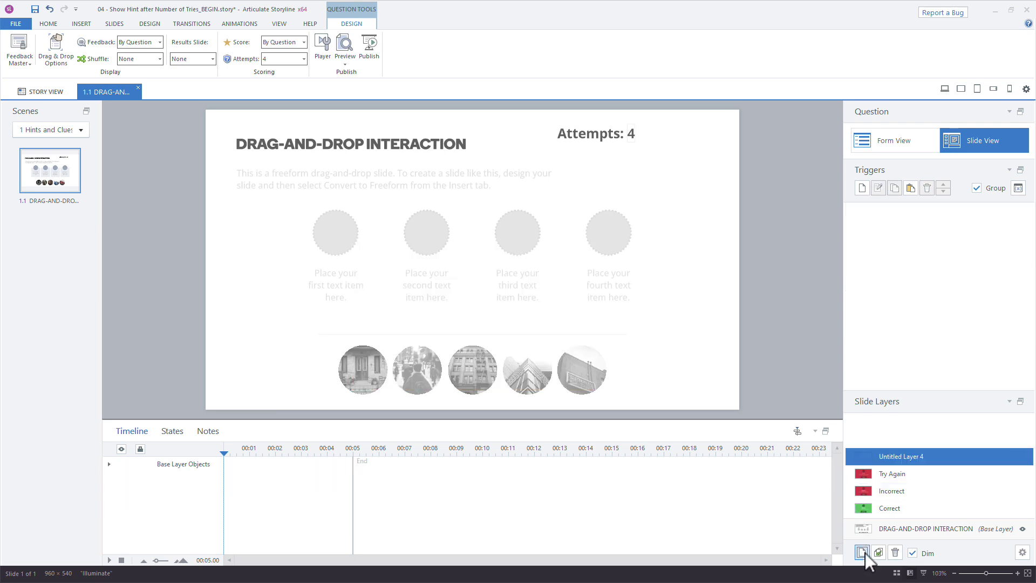
double_click(897, 459)
type("Hint")
key("Return")
- Apply the Hint Feedback layout to the Hint layer
right_click(791, 352)
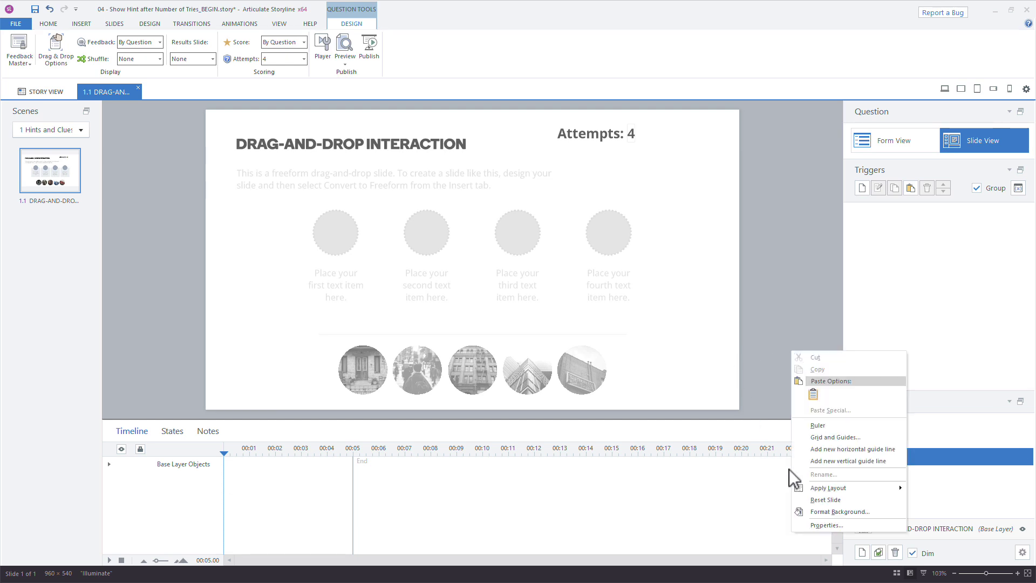
mouse_move(830, 493)
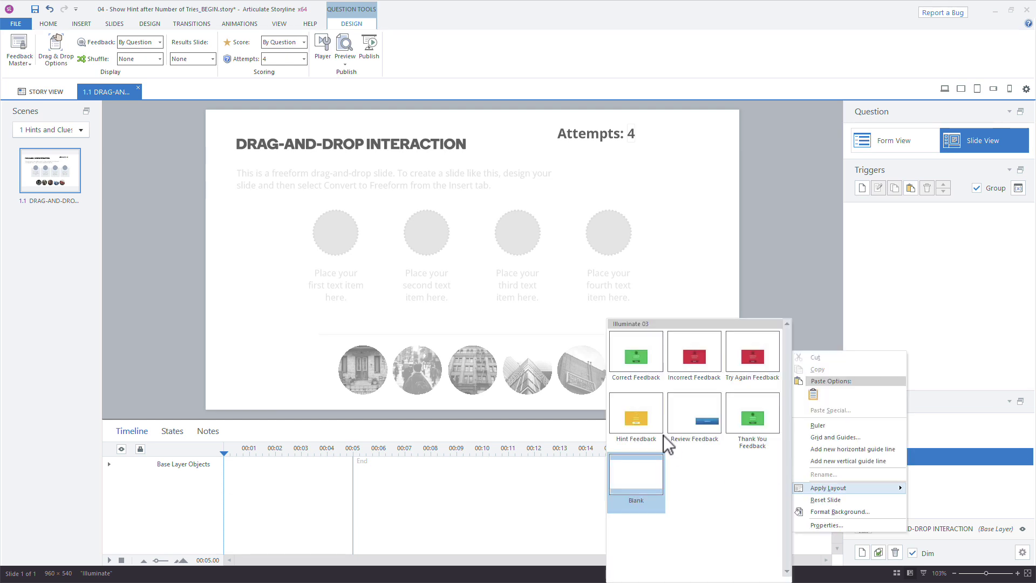
left_click(646, 422)
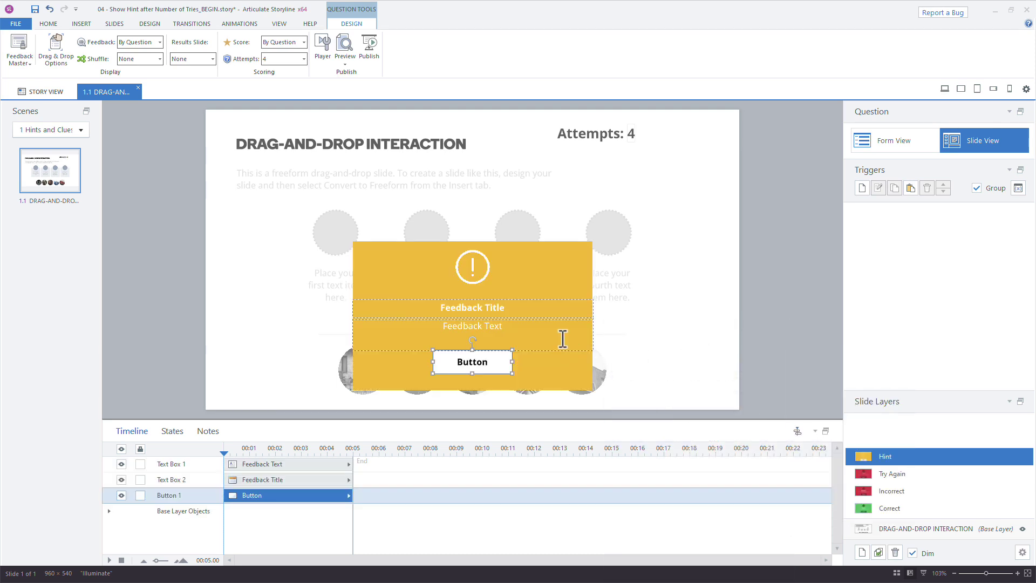
- Title the Hint layer's feedback "Hint for 1st Attempt"
left_click(513, 308)
type("Hint for ")
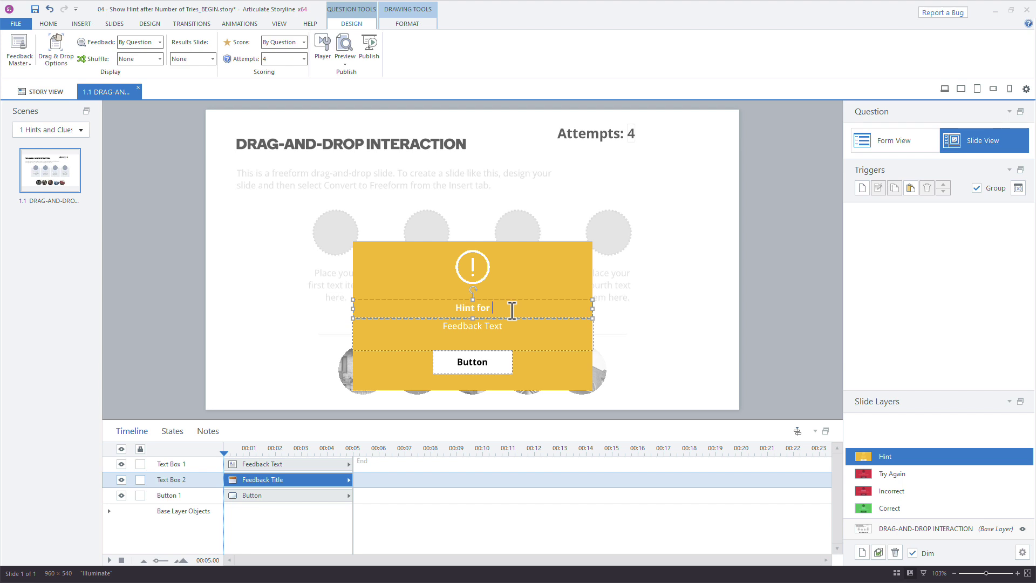
type("1st Attempt")
left_click(479, 329)
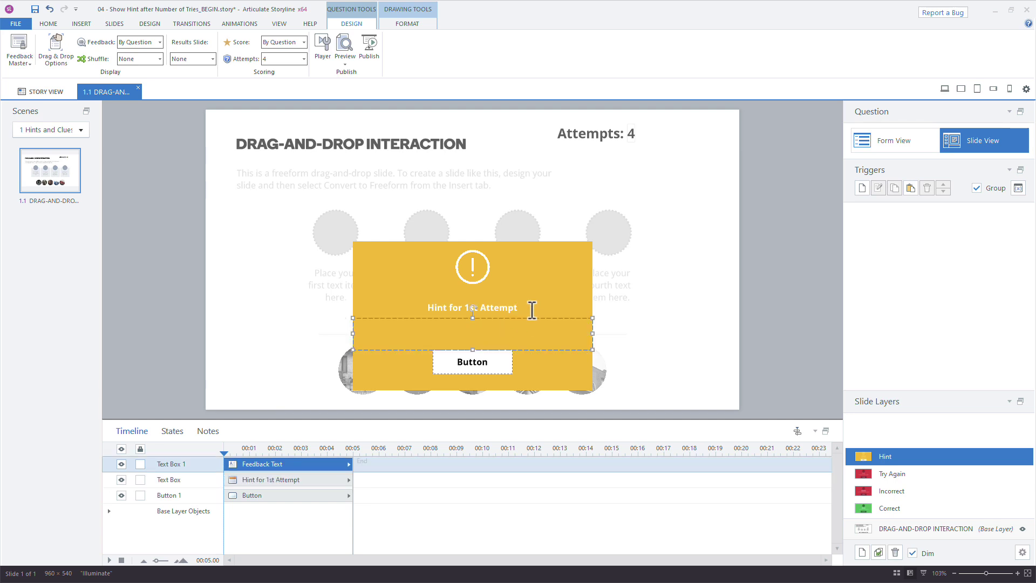
- Replace the Hint layer's feedback title with "Hint"
left_click(532, 308)
left_click_drag(530, 307, 393, 289)
type("Hint")
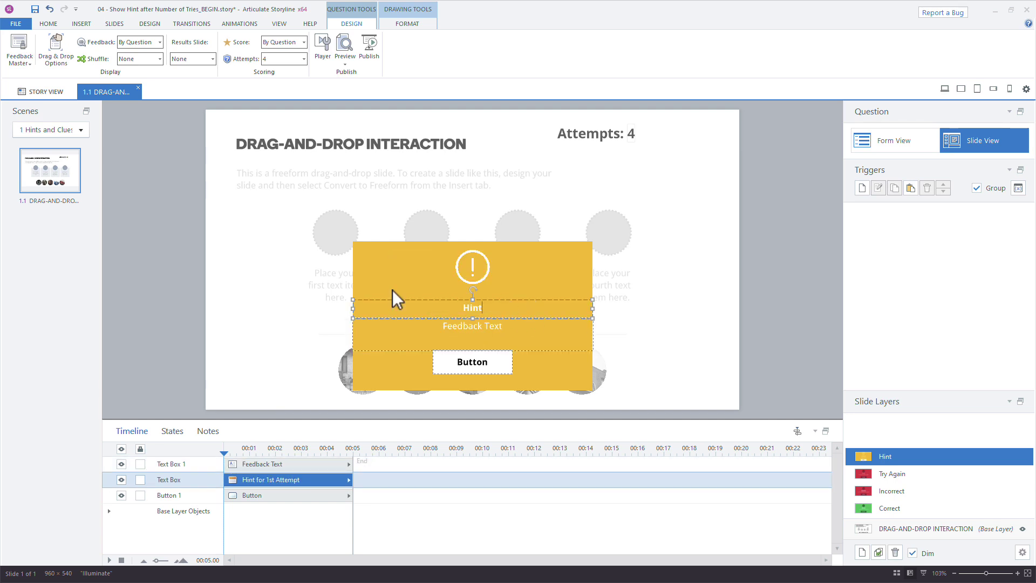
- Complete the Hint layer's title as "Hint Feedback" and set its feedback text to "General guidance"
type(" Feedback")
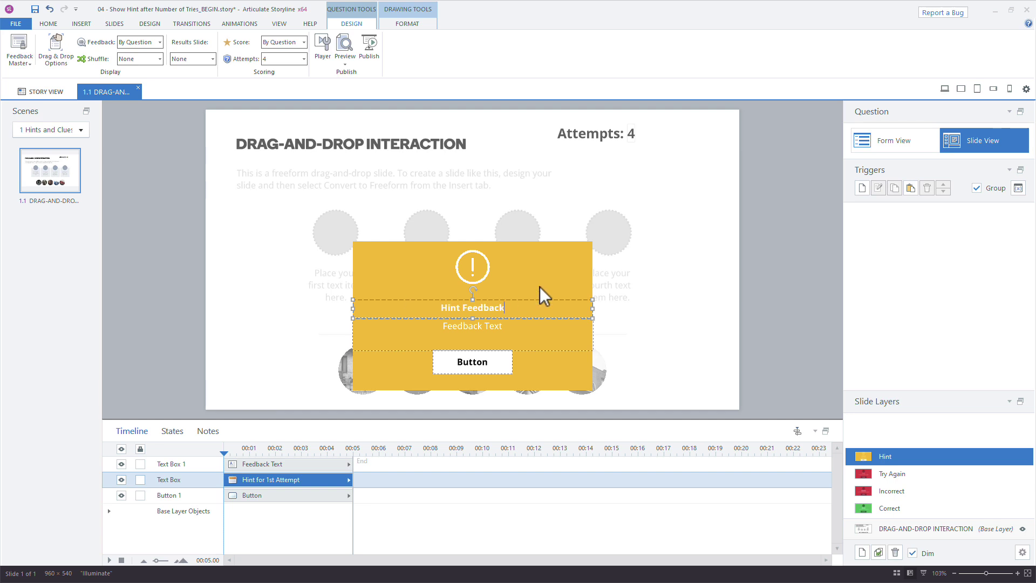
left_click(512, 331)
type("General guidance")
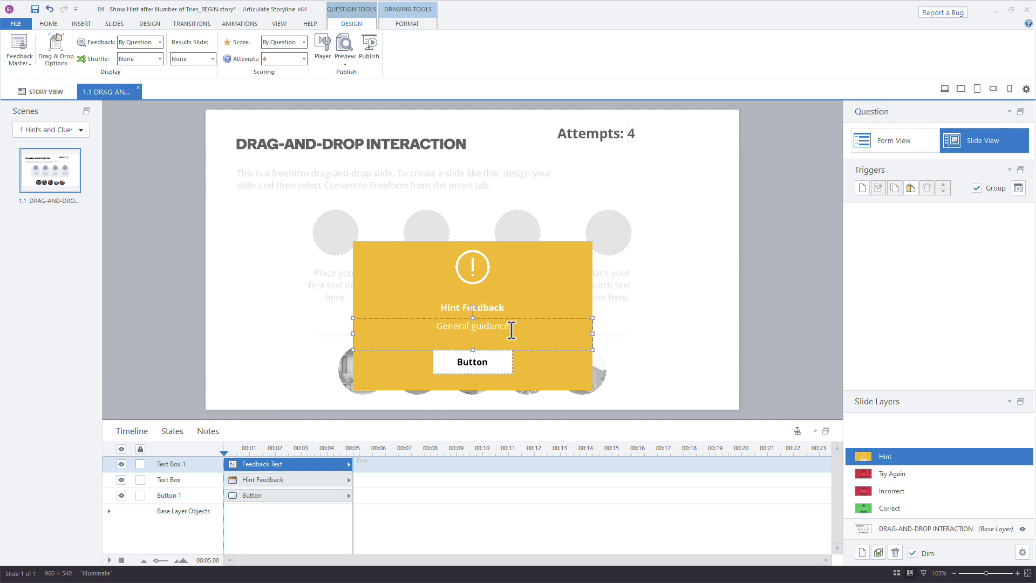
left_click(815, 358)
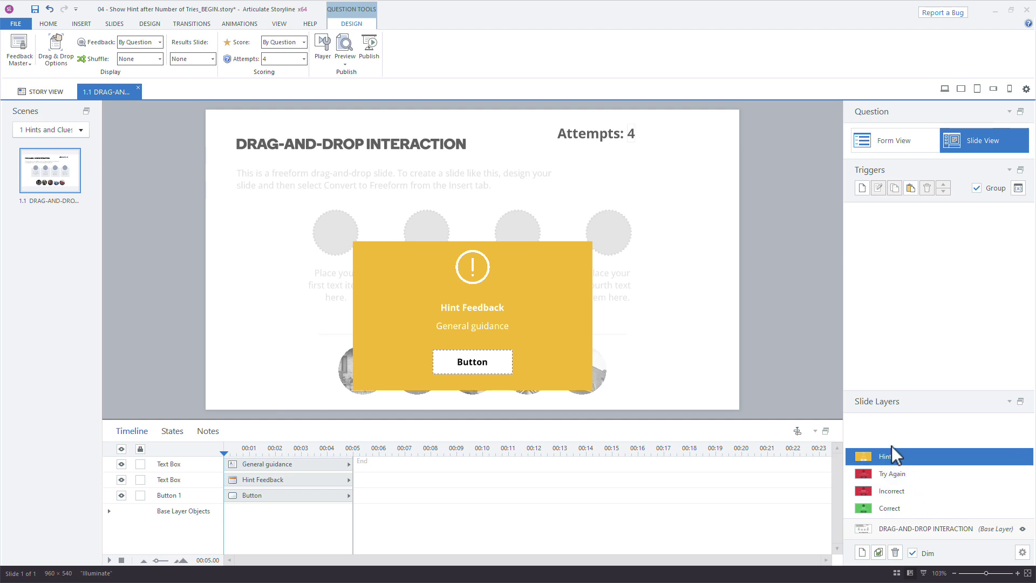
- Create a trigger on the Try Again layer that shows the Hint layer when this layer's timeline starts
left_click(904, 472)
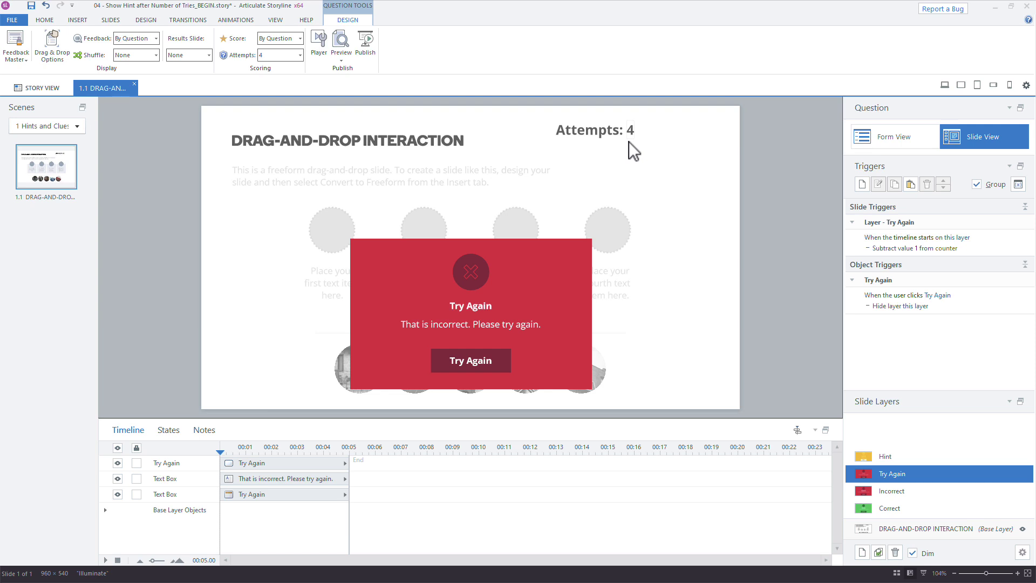
left_click(862, 184)
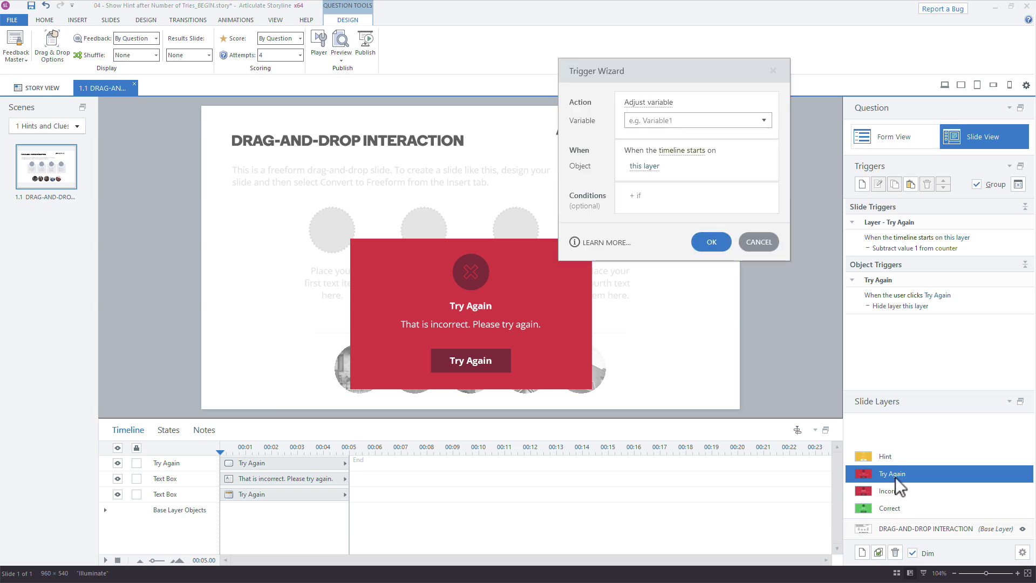
left_click(650, 105)
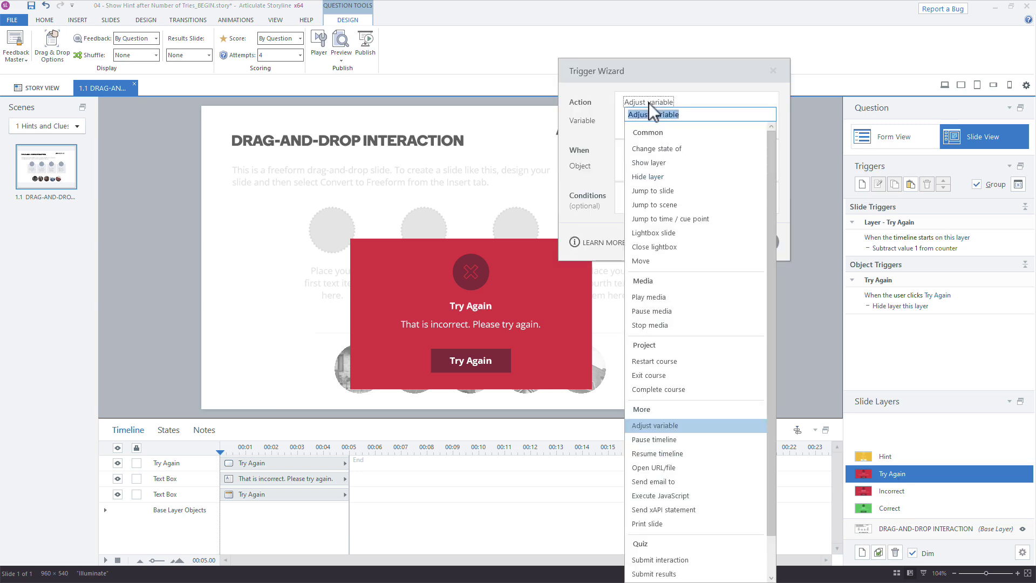
left_click(653, 164)
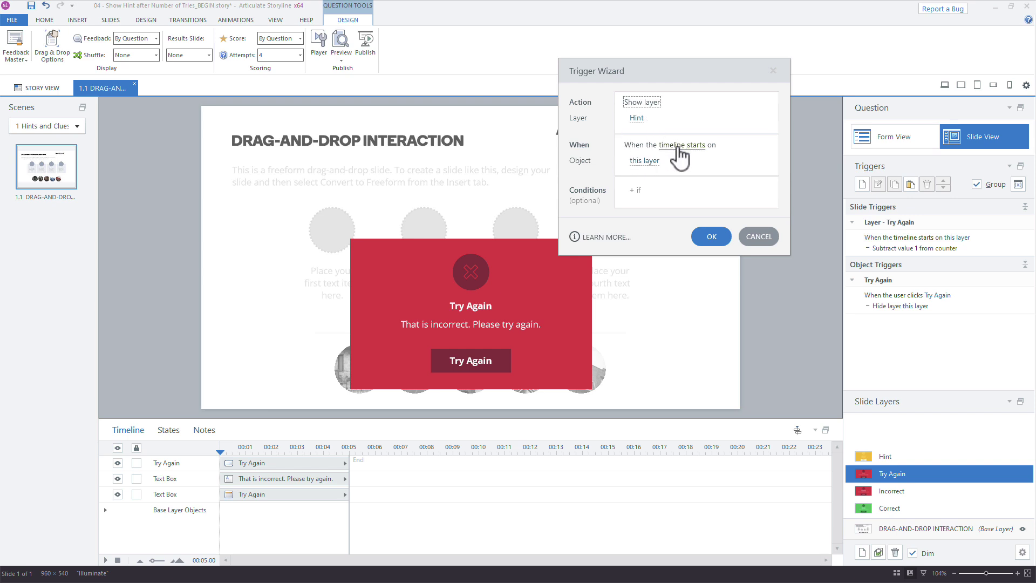
- Add a condition to the trigger requiring the counter variable to be less than or equal to 1
left_click(649, 185)
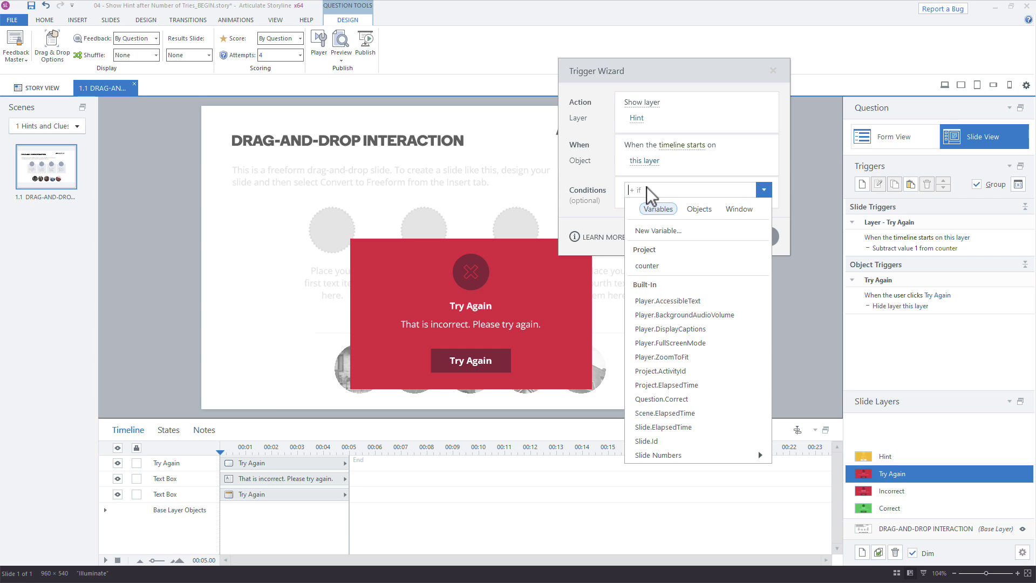
left_click(654, 264)
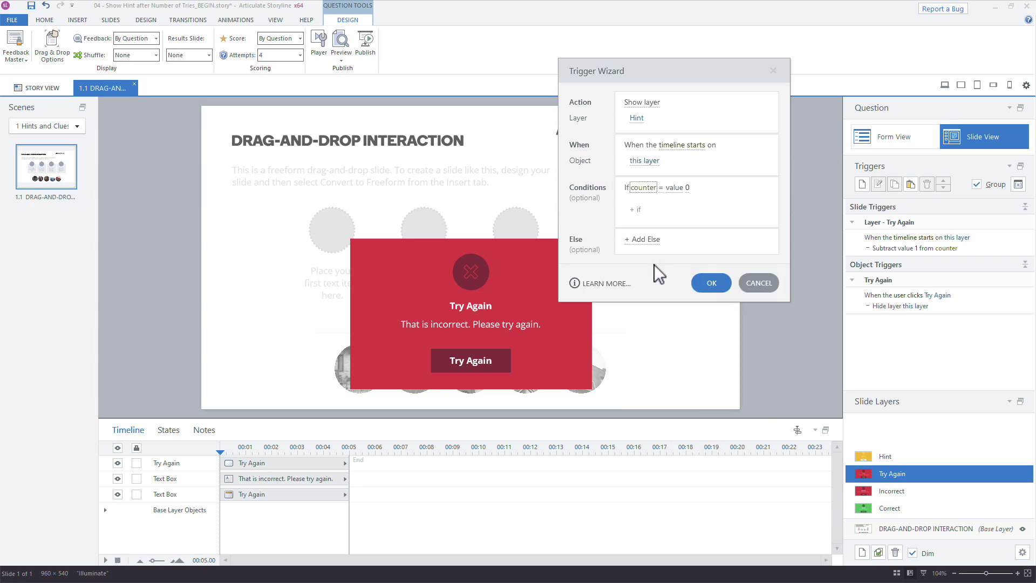
left_click(661, 188)
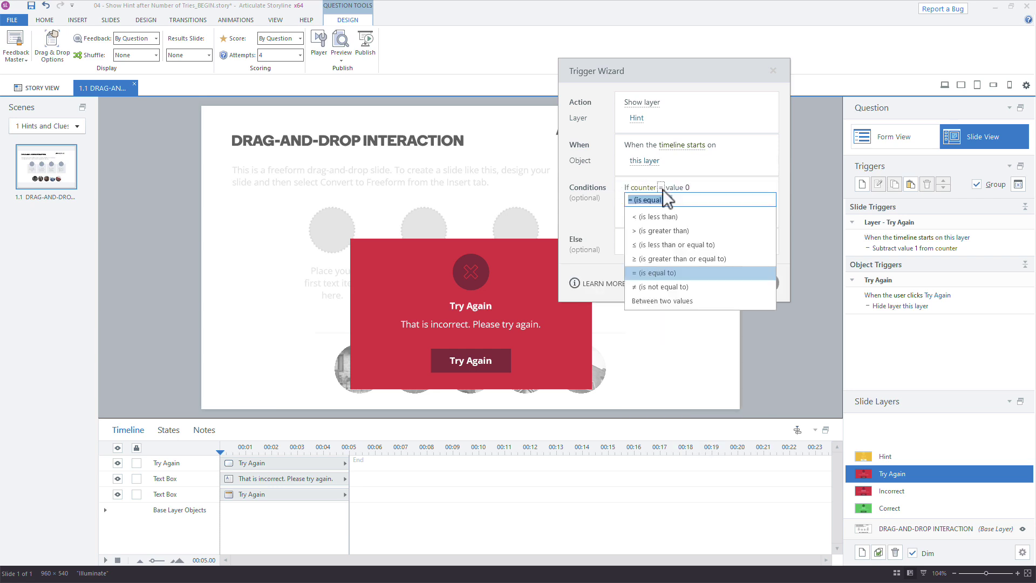
left_click(674, 262)
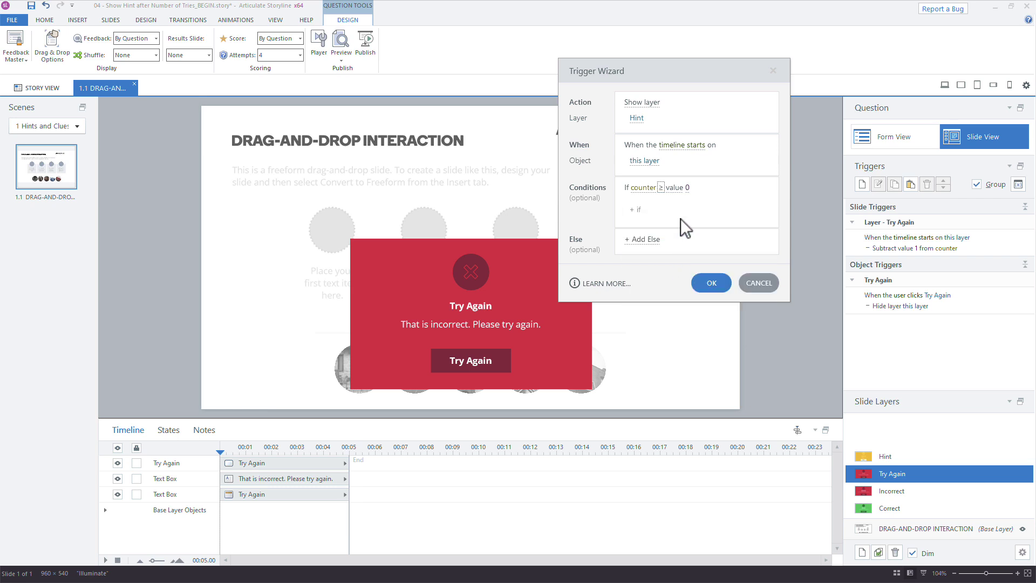
left_click(686, 187)
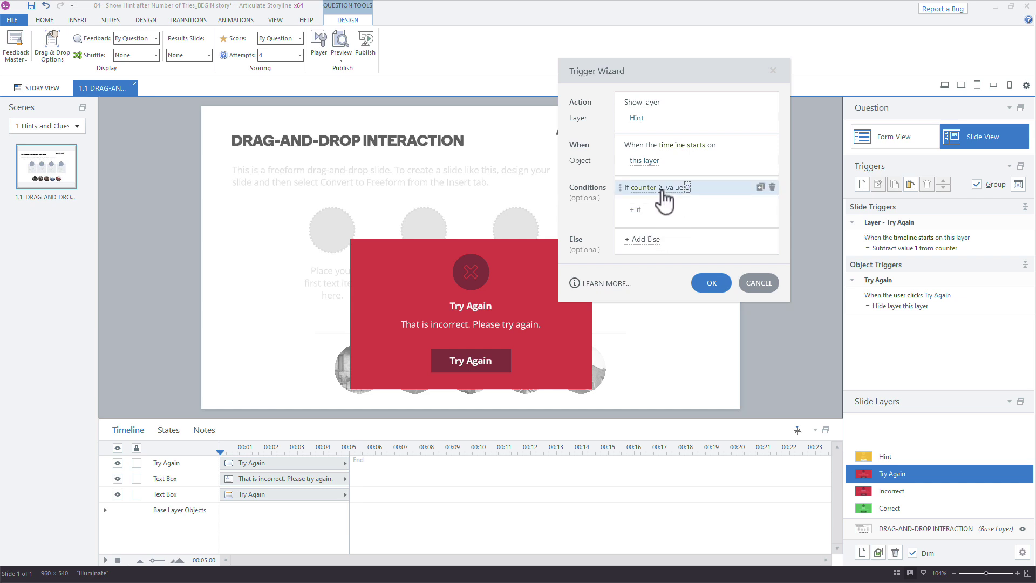
left_click(661, 187)
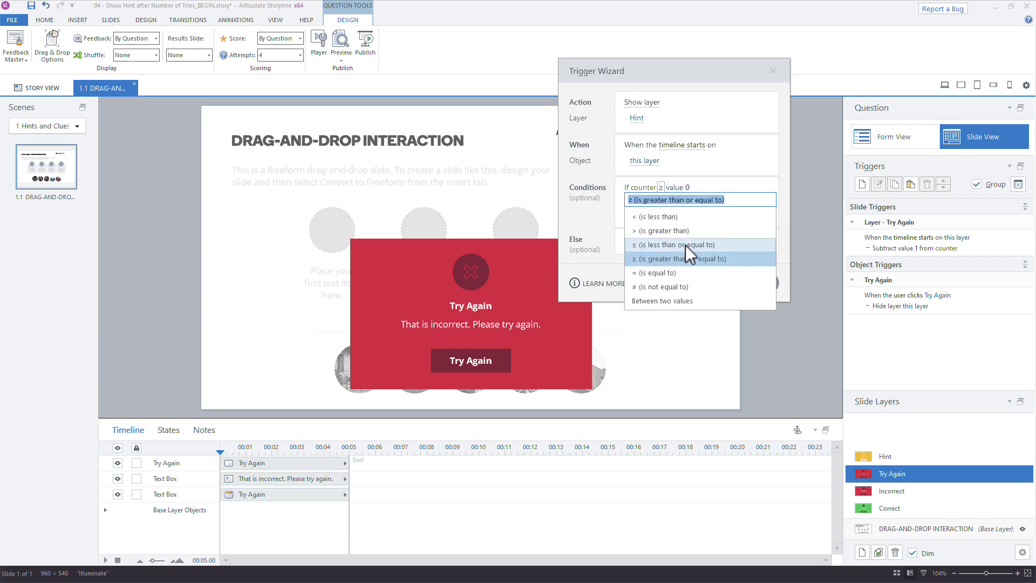
left_click(685, 245)
left_click(687, 187)
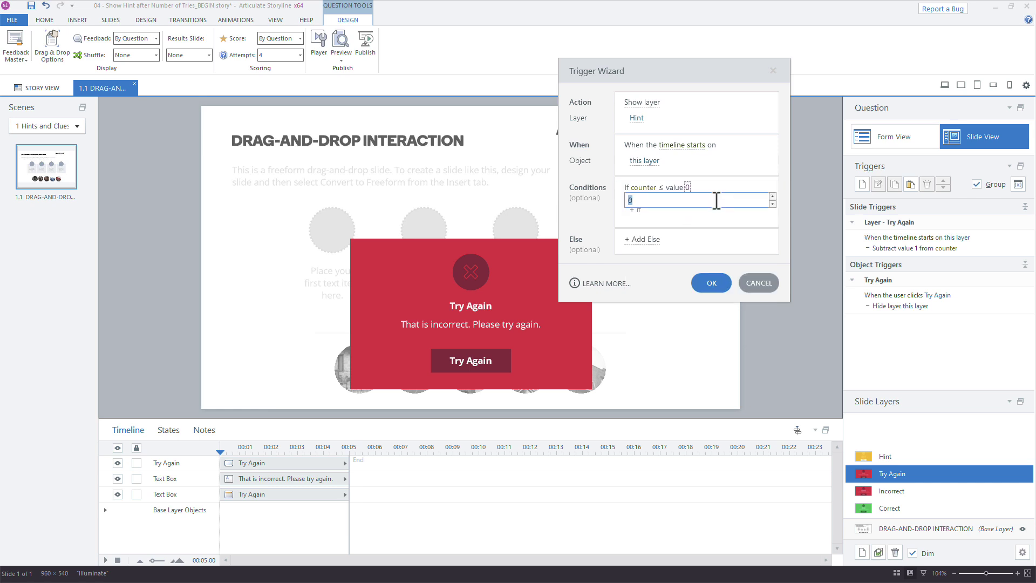
type("1")
key("Return")
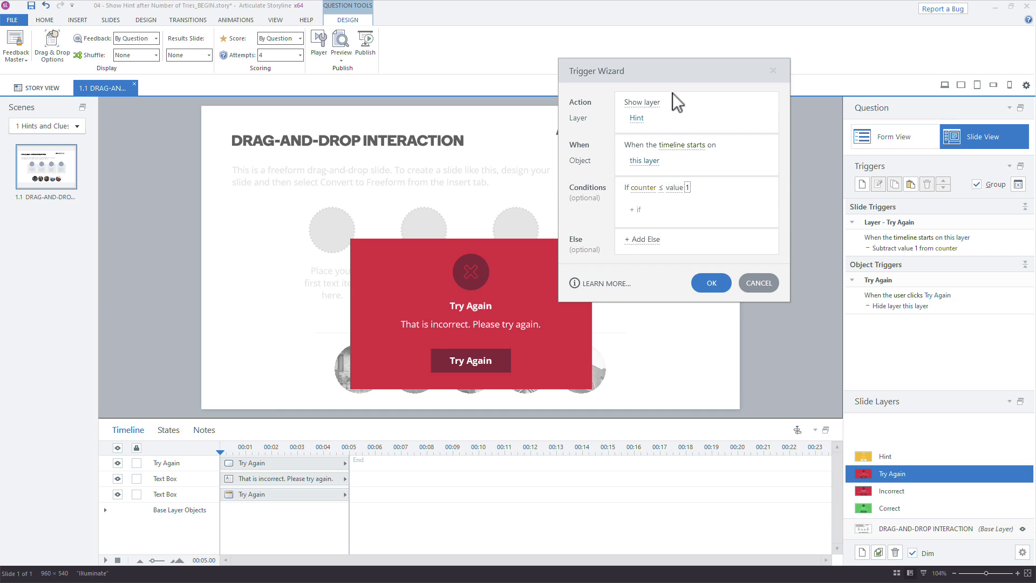
- Change the condition's operator to "is equal to" and save the trigger
left_click_drag(668, 76, 825, 77)
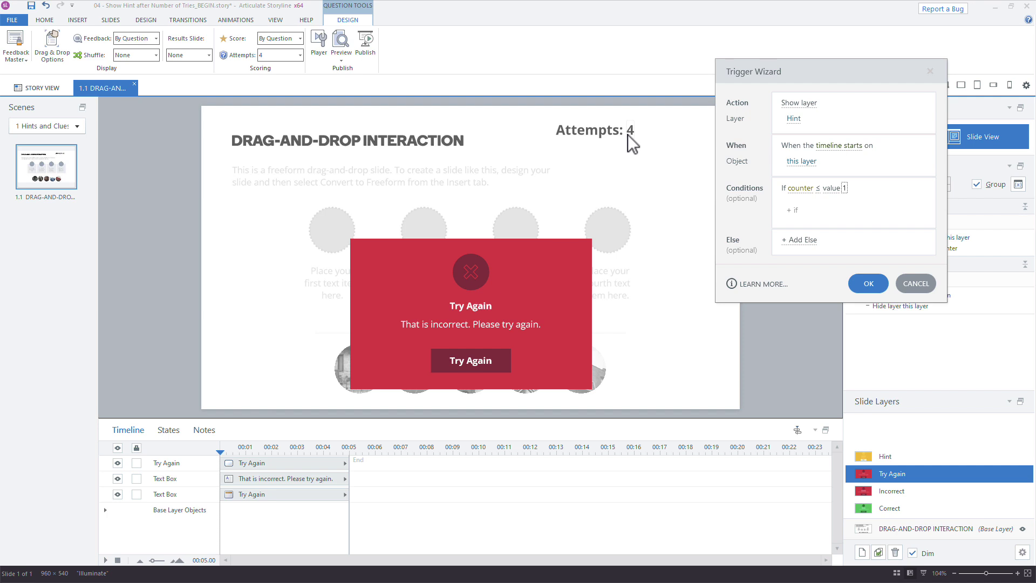
left_click(818, 188)
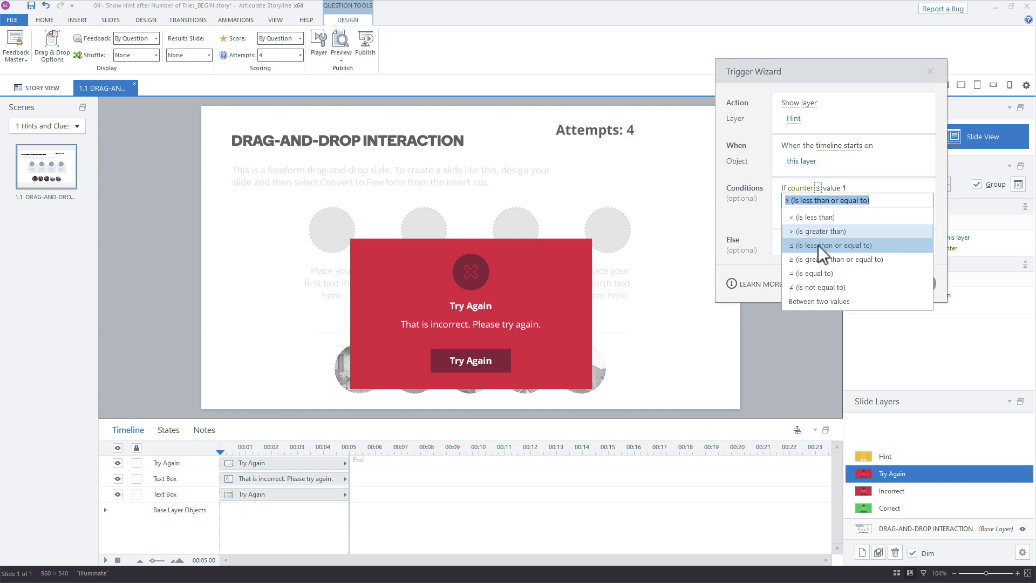
left_click(819, 273)
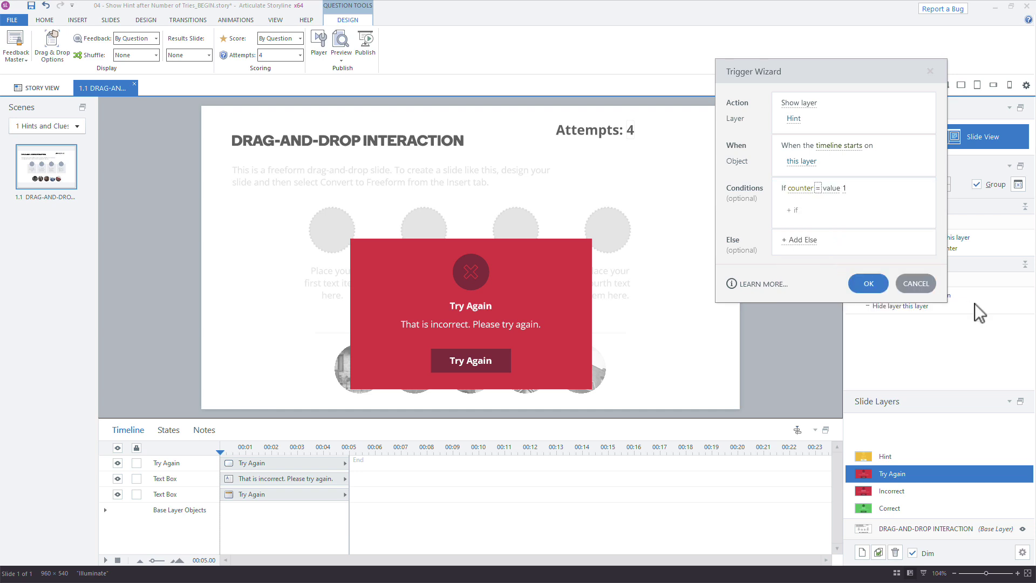
left_click(877, 286)
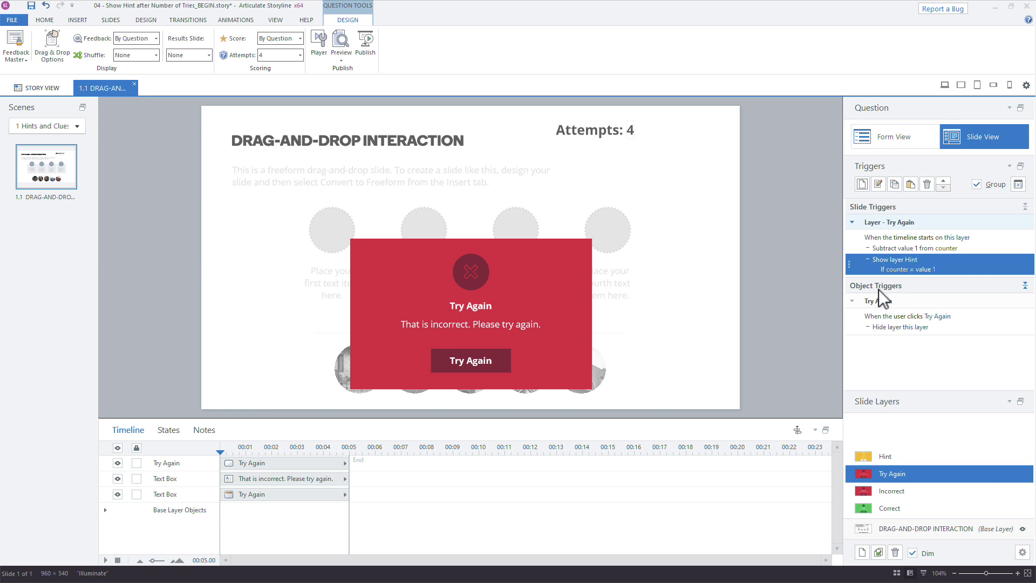
- Preview the slide from the Hint layer, place the red building image on the fourth target, submit it three times with retries, and exit
left_click(908, 463)
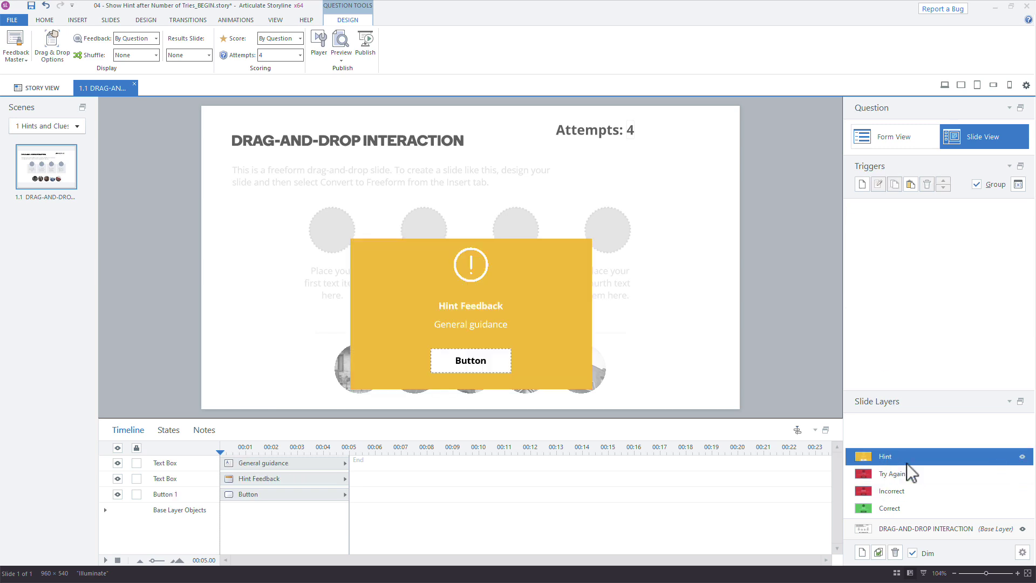
left_click(945, 84)
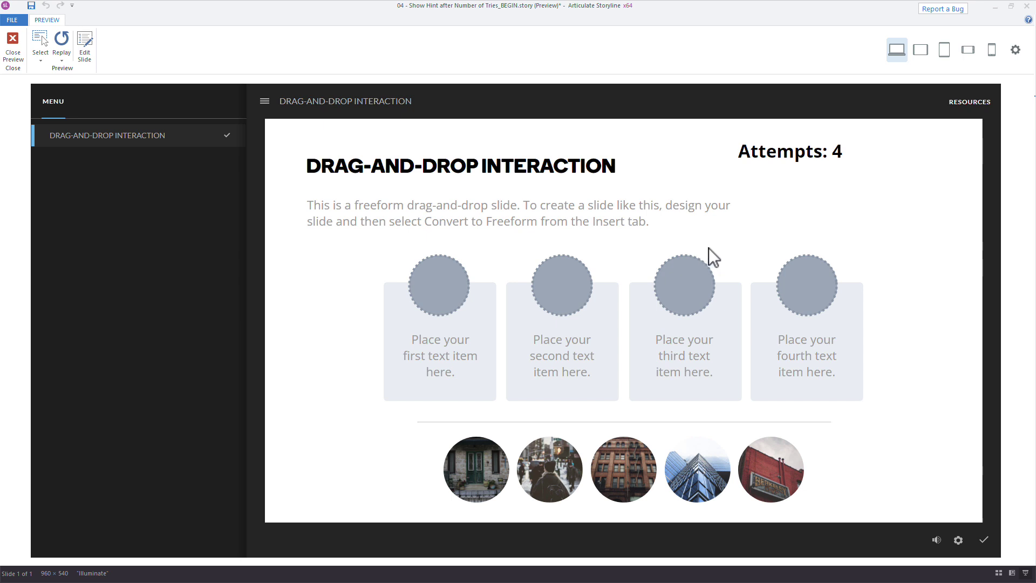
left_click_drag(771, 469, 809, 283)
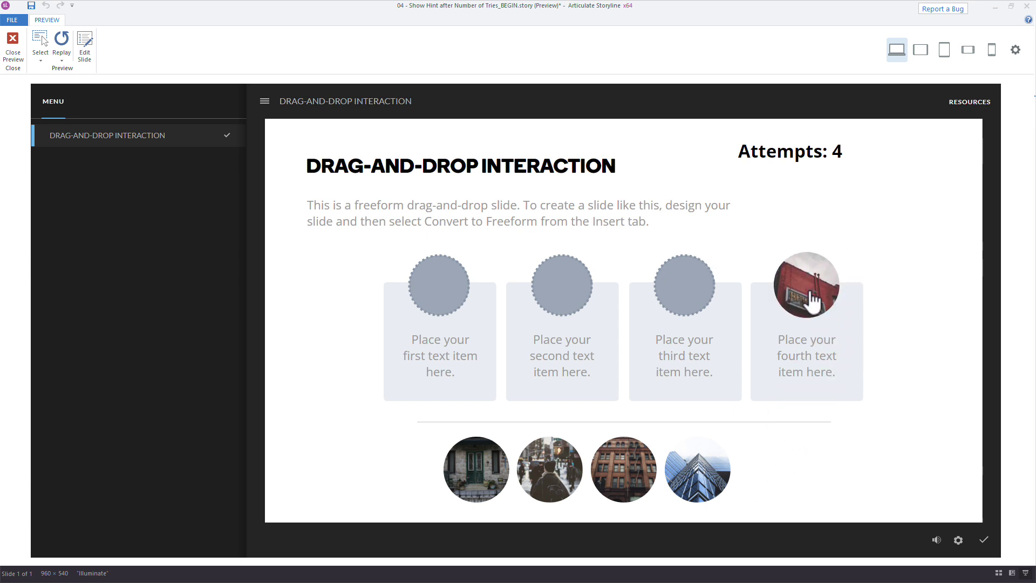
left_click(984, 539)
left_click(630, 458)
left_click(984, 539)
left_click(656, 457)
left_click(984, 540)
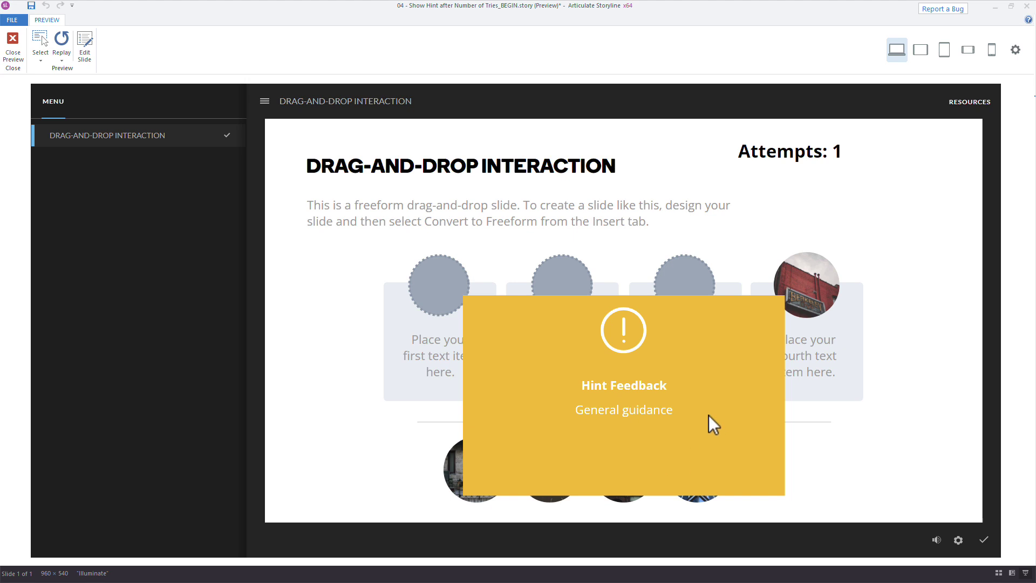
key("Escape")
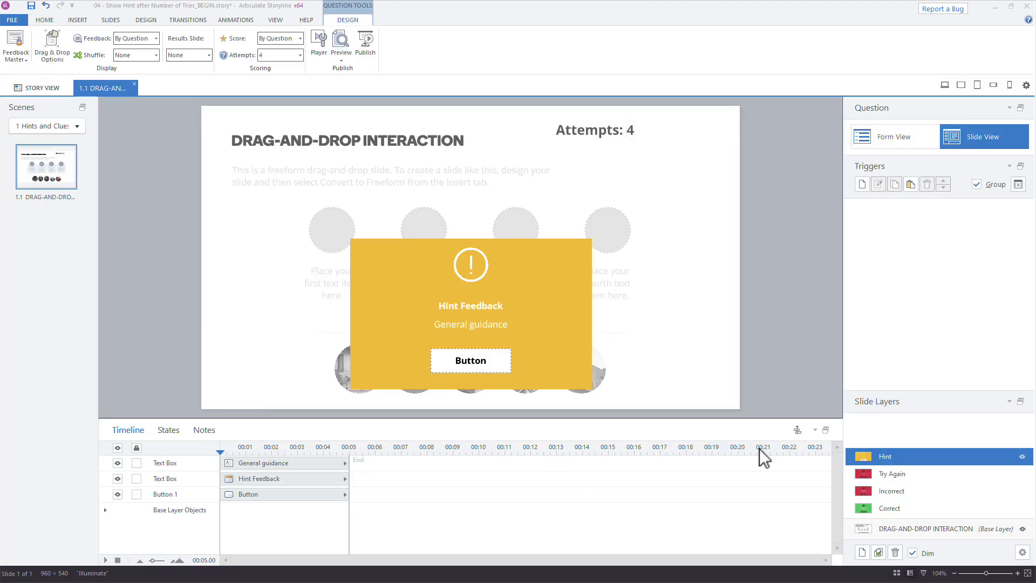
- Add a trigger to the Hint layer's button that hides this layer when the user clicks it
left_click(502, 370)
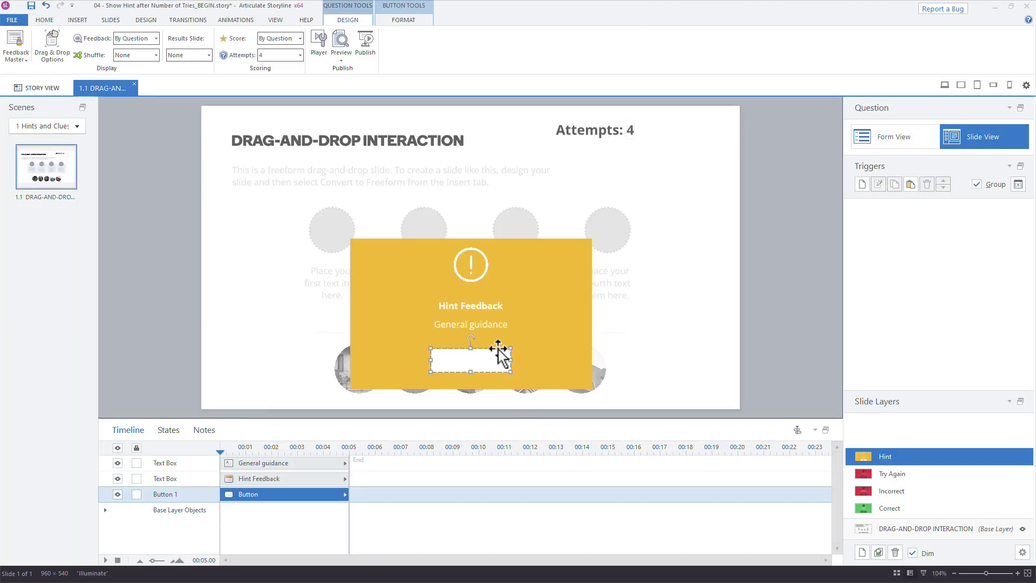
left_click(862, 183)
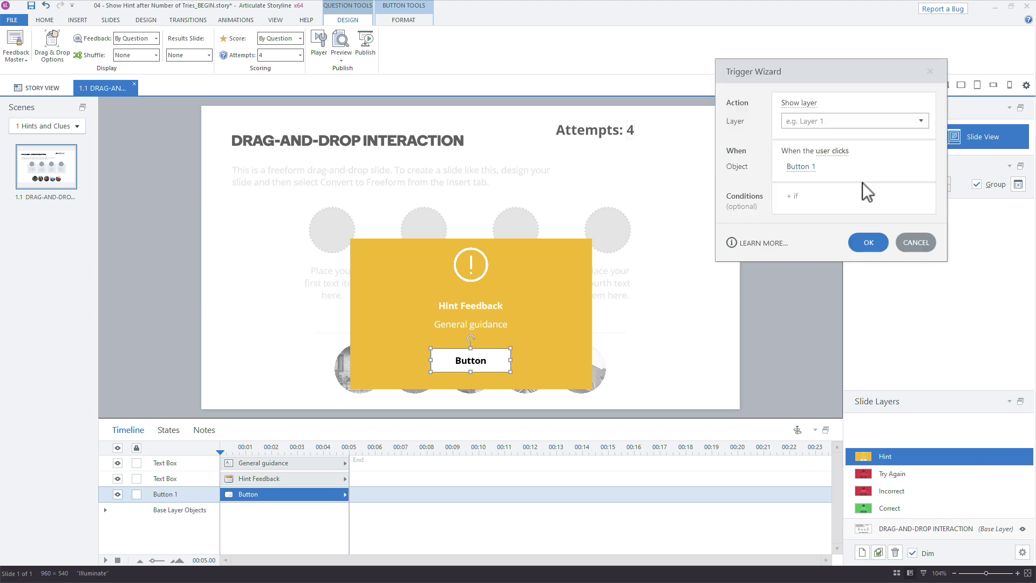
left_click(813, 106)
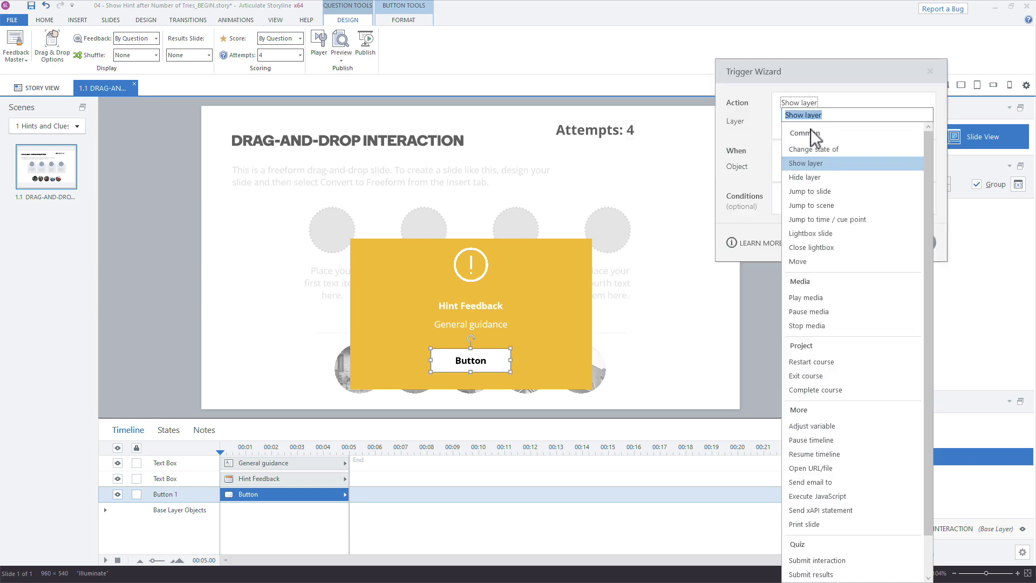
left_click(809, 177)
left_click(865, 237)
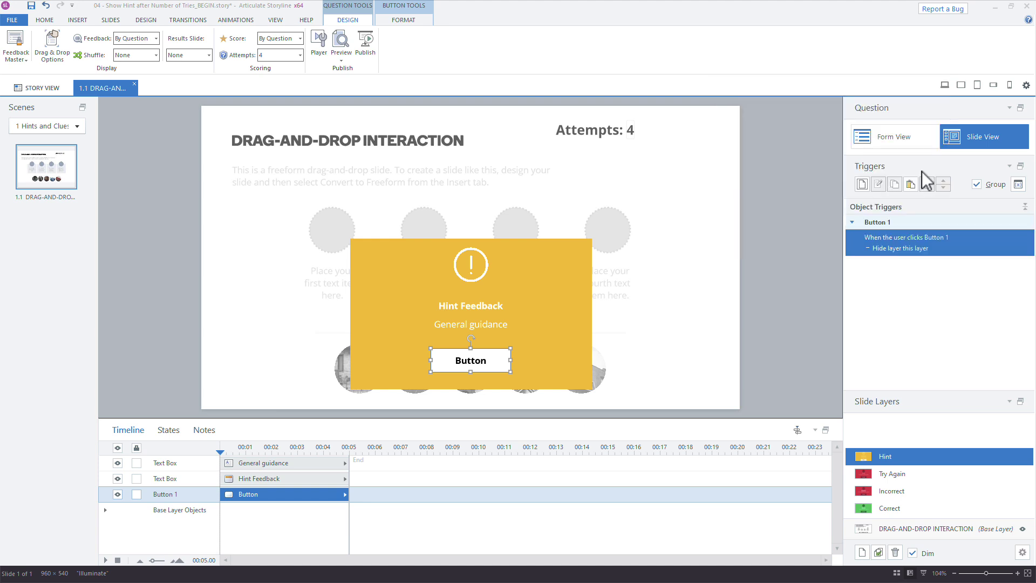
- Preview the slide again, place the red building image on the third target, submit it three times with retries, and exit
left_click(941, 85)
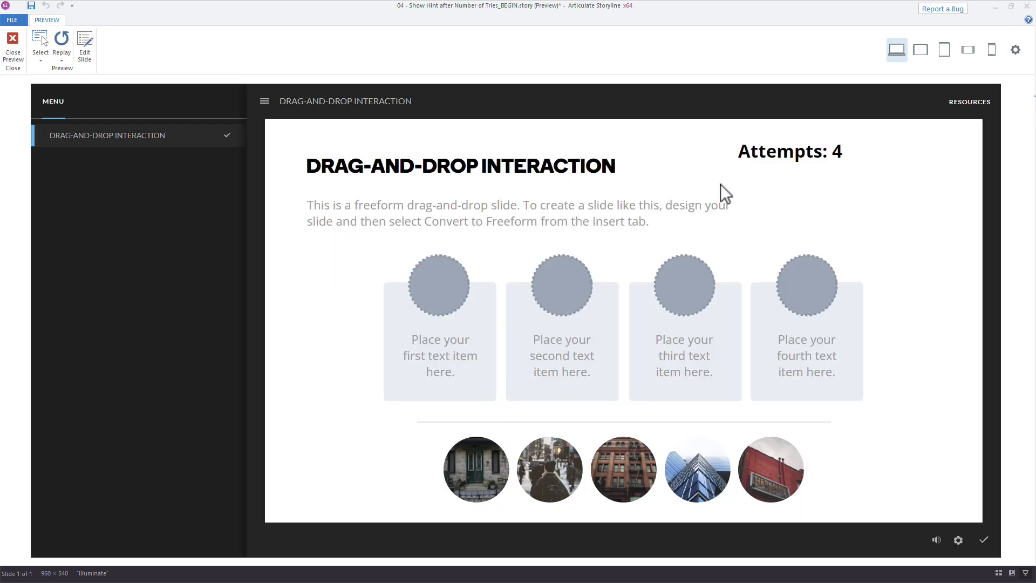
left_click_drag(755, 502, 677, 319)
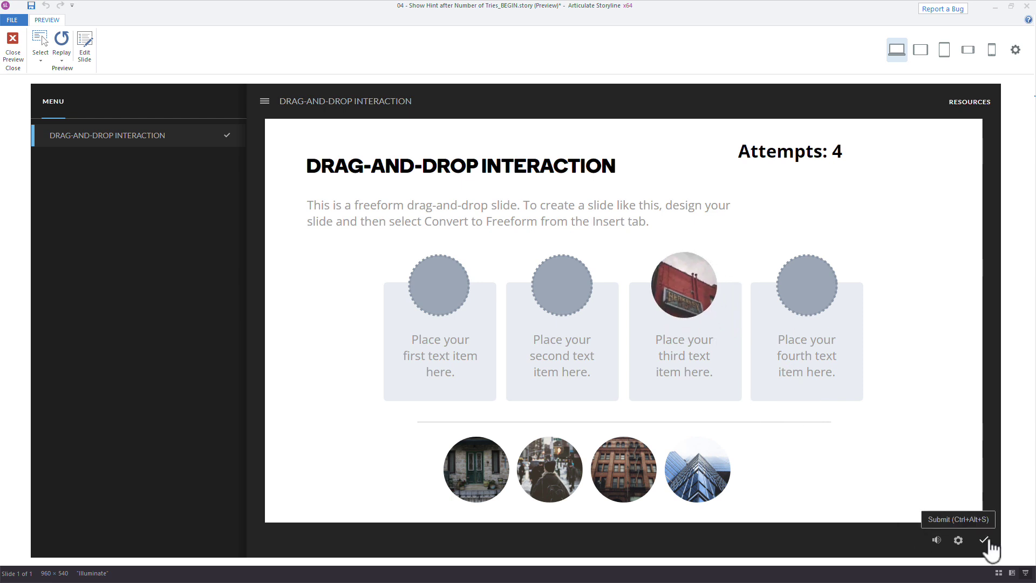
left_click(983, 540)
left_click(654, 468)
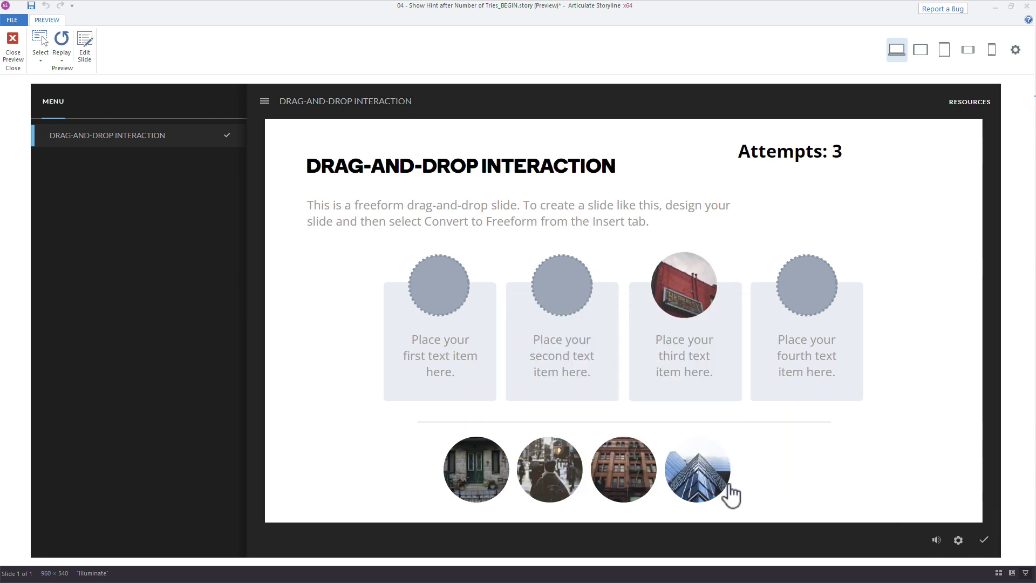
left_click(984, 539)
left_click(647, 457)
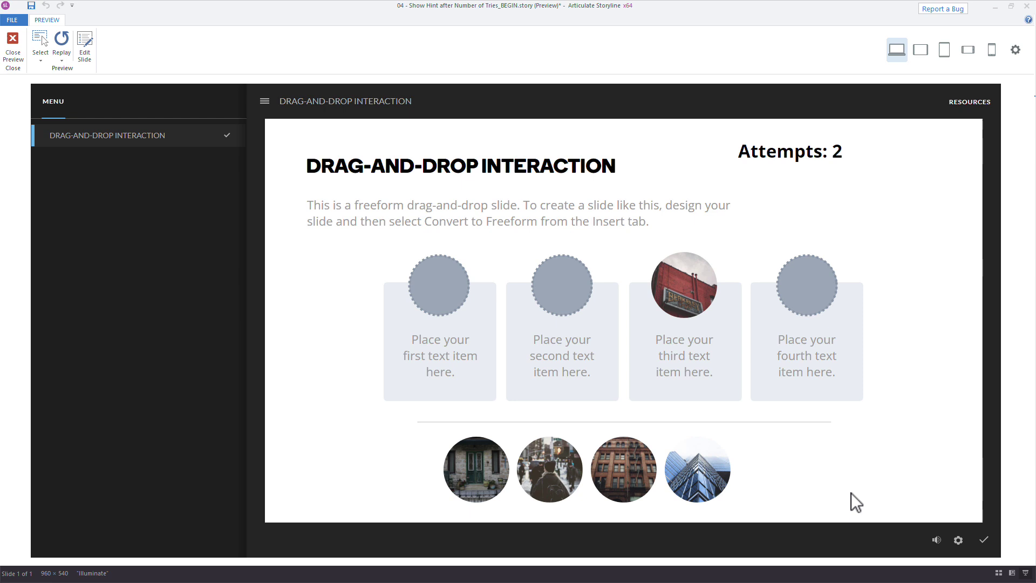
left_click(984, 540)
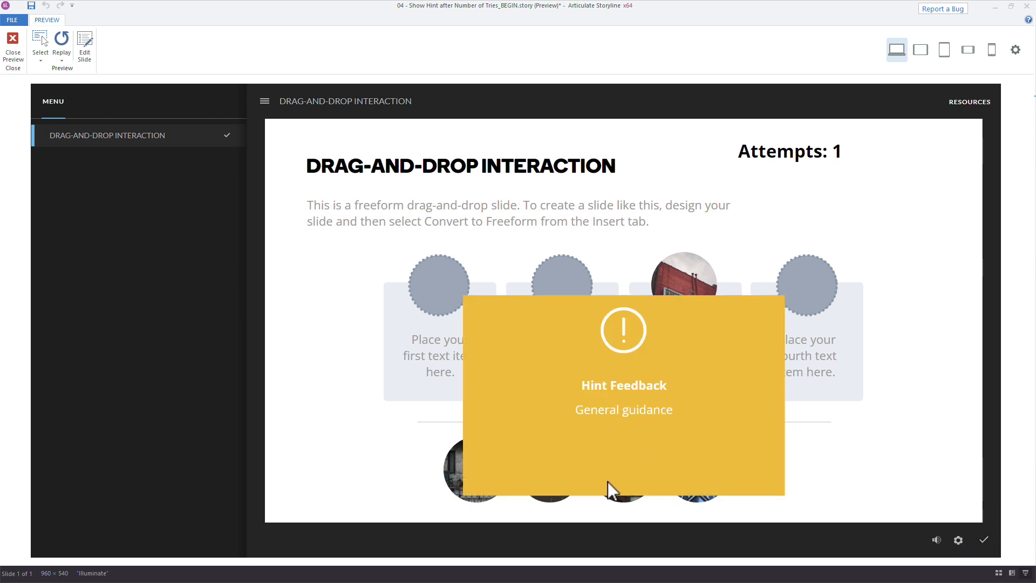
key("Escape")
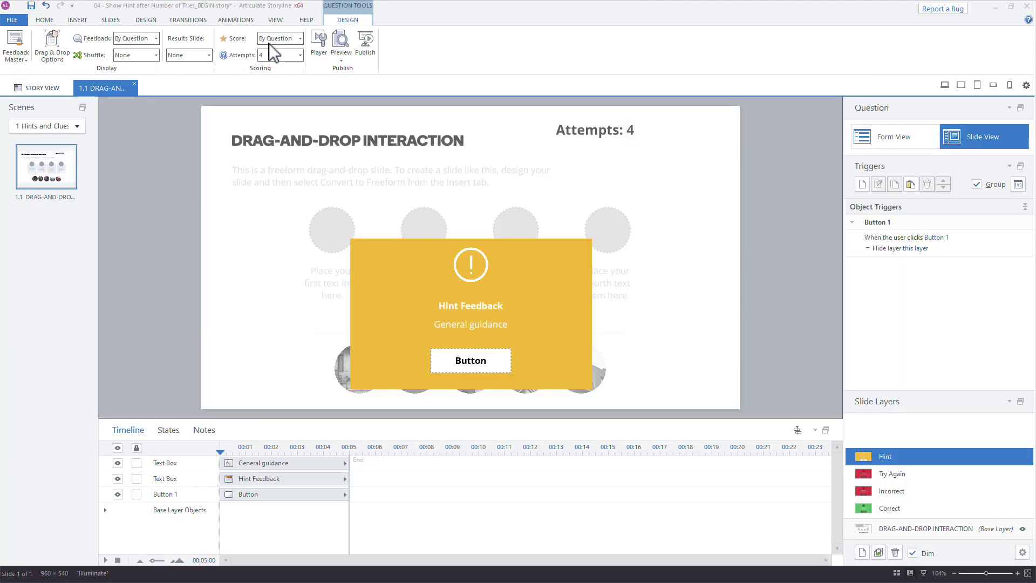
- Insert a blank blue button about 234 by 88 px over the existing white button on the Hint layer
left_click(84, 22)
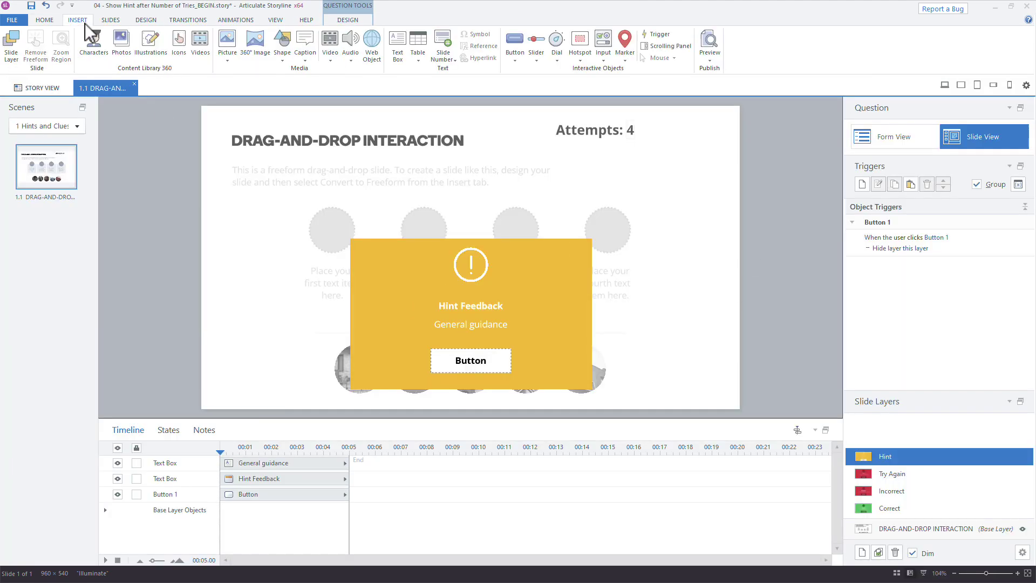
left_click(514, 54)
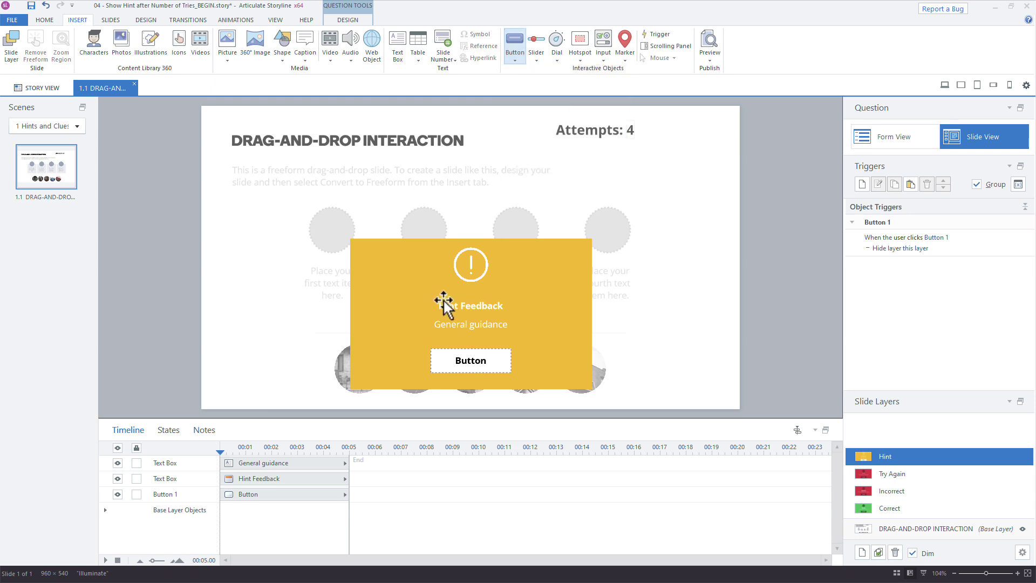
left_click_drag(417, 340, 526, 372)
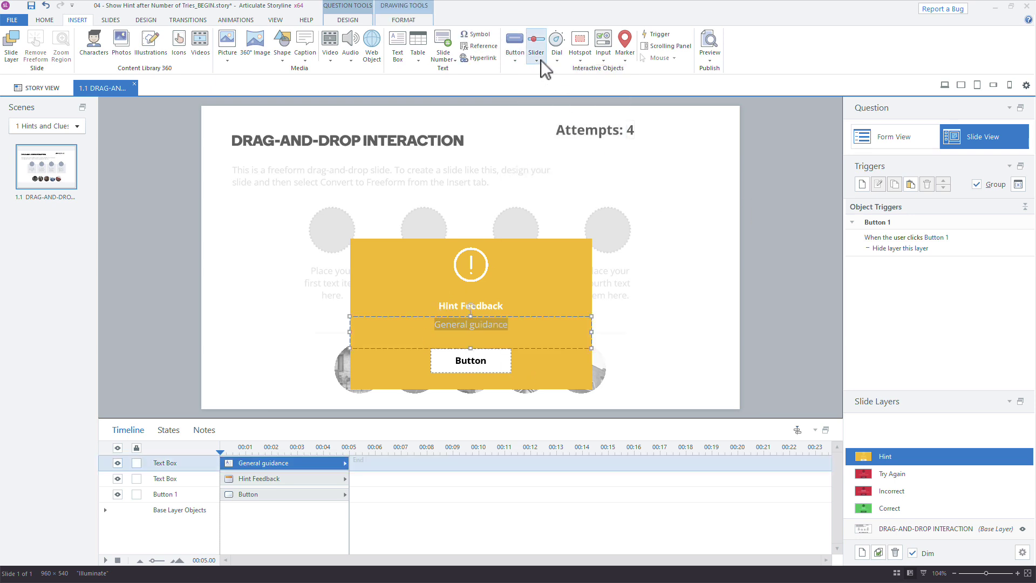
left_click(515, 54)
left_click(527, 81)
mouse_move(511, 162)
left_mouse_down()
mouse_move(595, 184)
mouse_move(439, 350)
left_mouse_up()
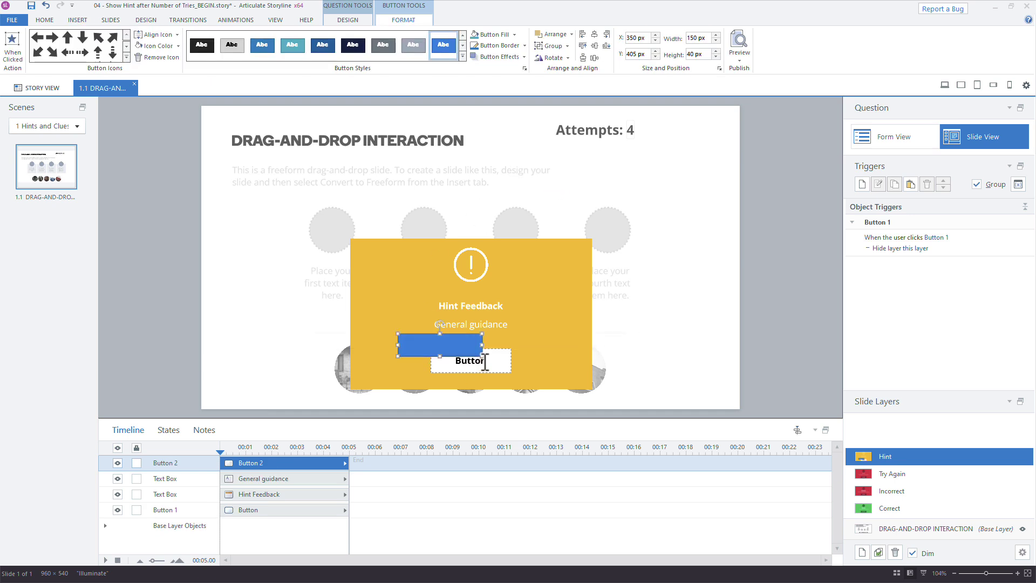
left_click_drag(527, 381, 529, 382)
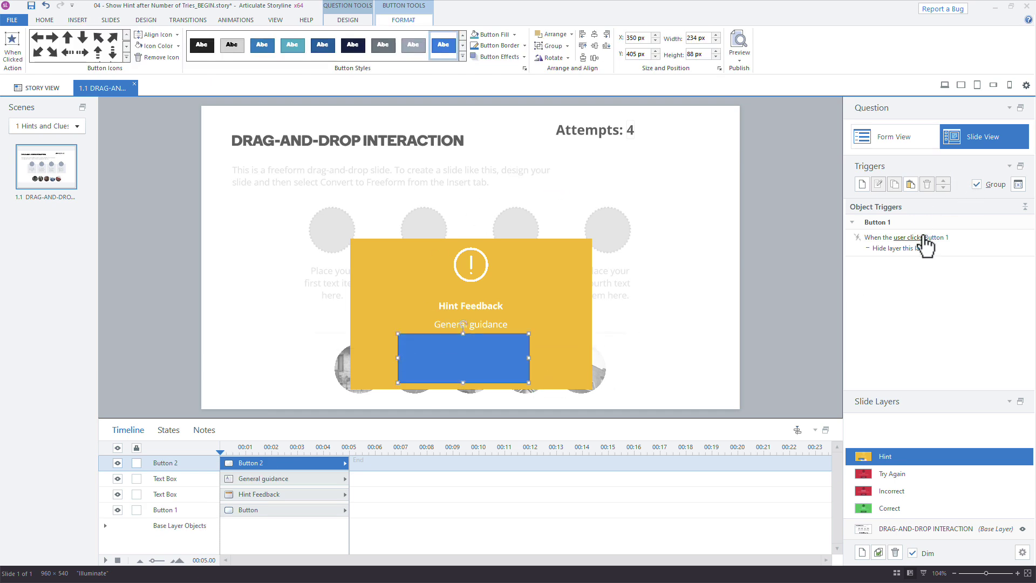
- Reassign the Hint layer's hide-layer trigger from Button 1 to Button 2
left_click(944, 241)
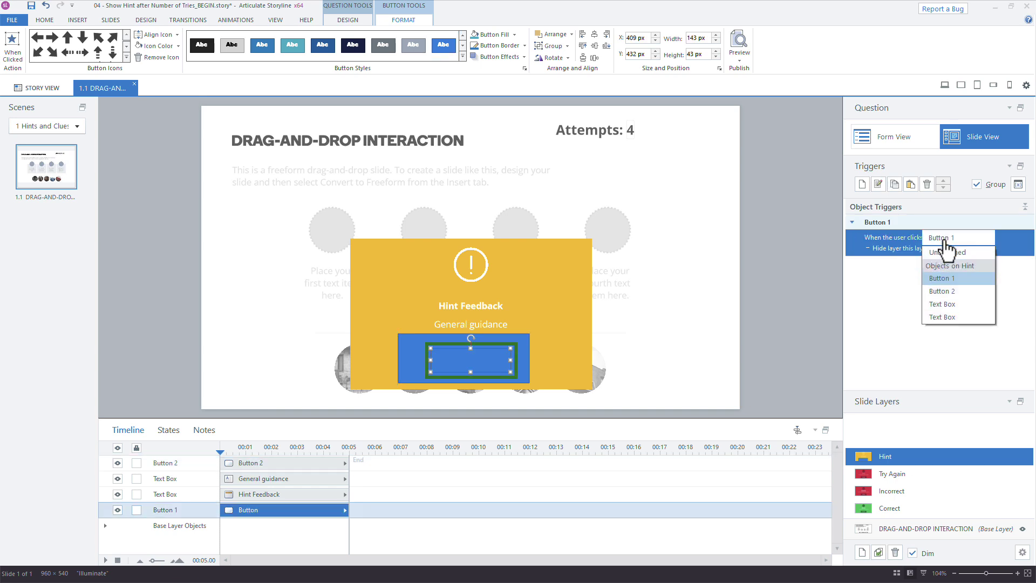
left_click(957, 291)
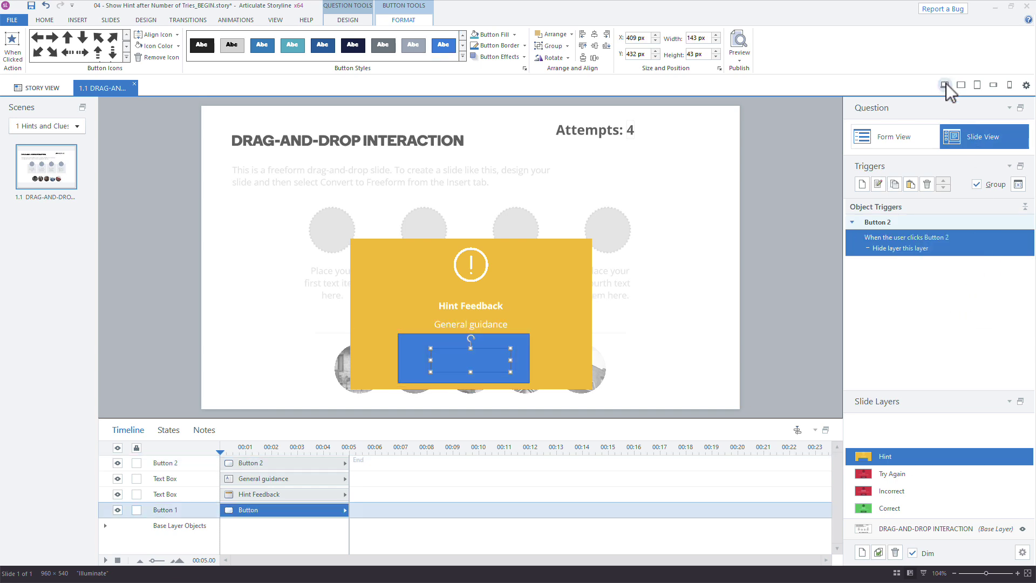
- Preview the slide, place the blue glass building image on the third target, submit it four times while dismissing each feedback layer, and exit
left_click(944, 86)
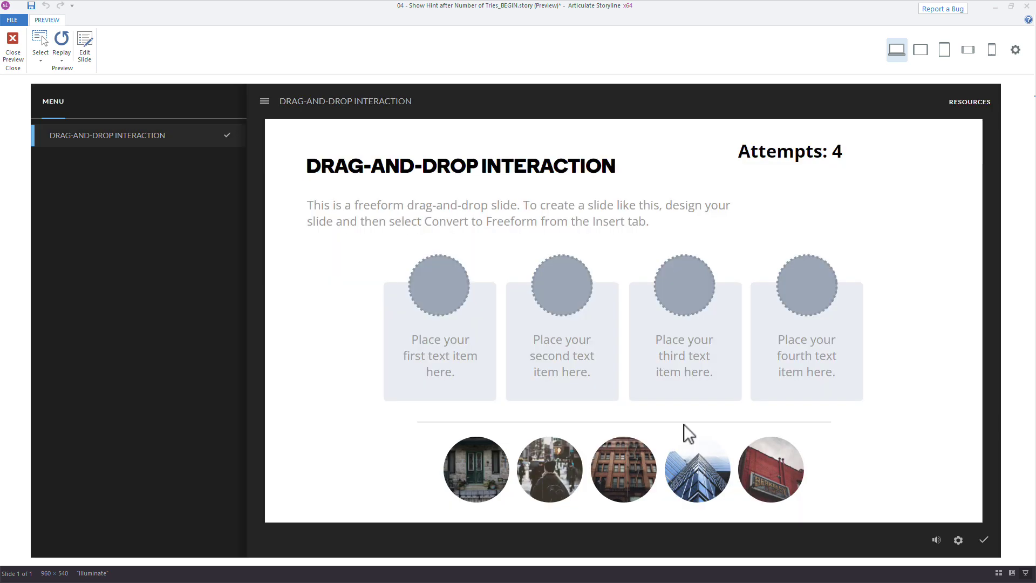
left_click_drag(696, 472, 684, 287)
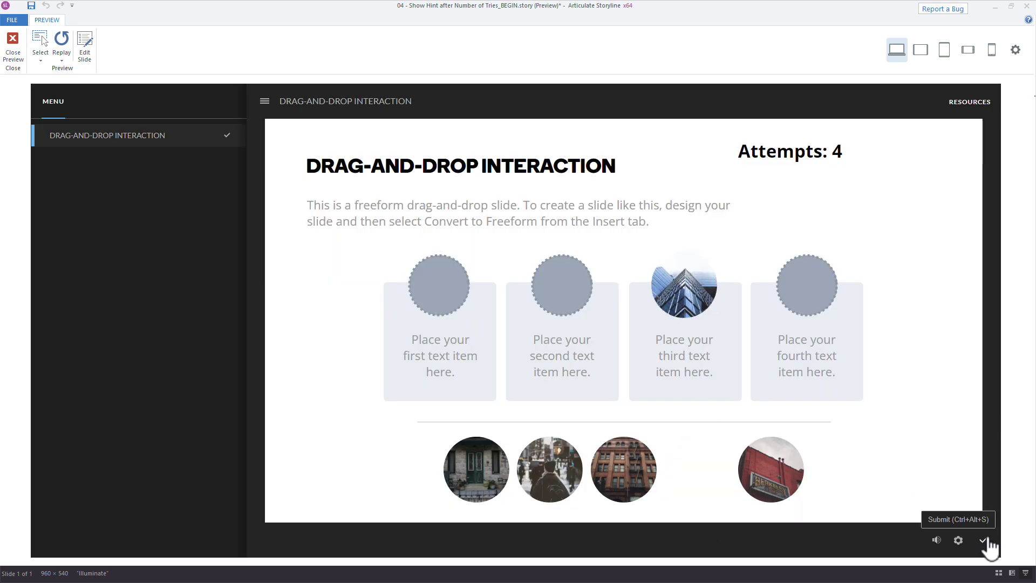
left_click(984, 539)
left_click(633, 463)
left_click(984, 539)
left_click(647, 460)
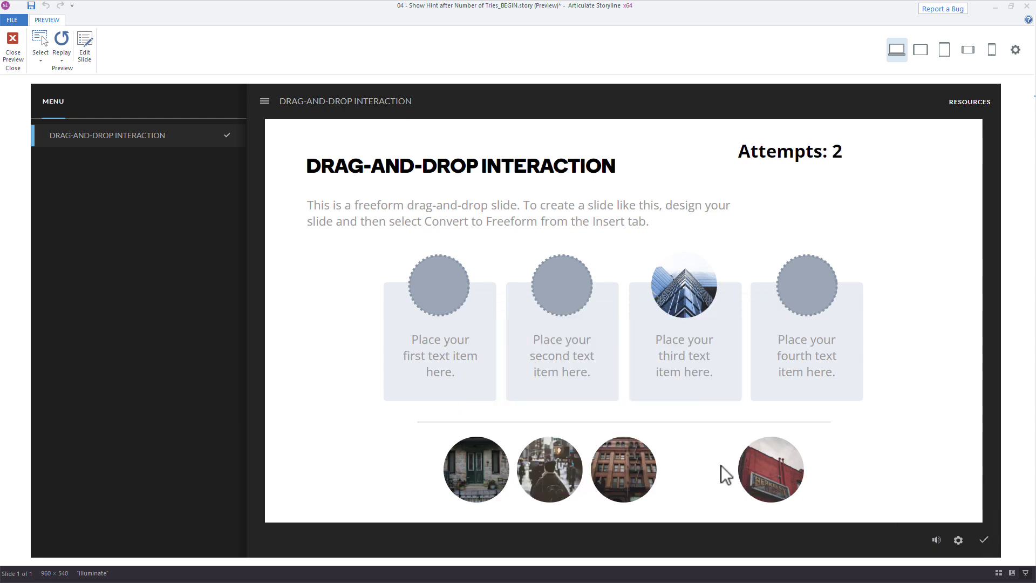
left_click(981, 539)
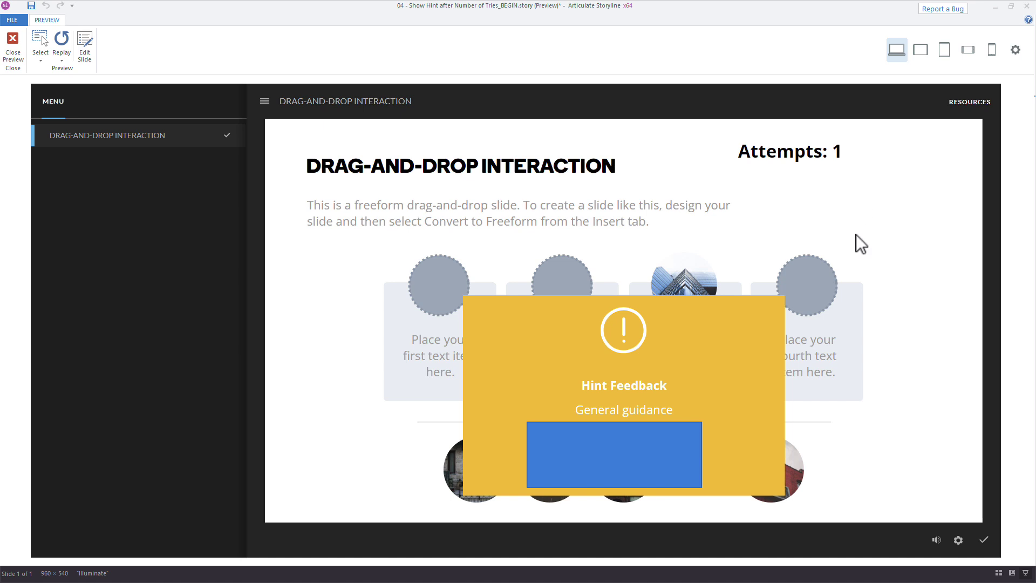
left_click(628, 438)
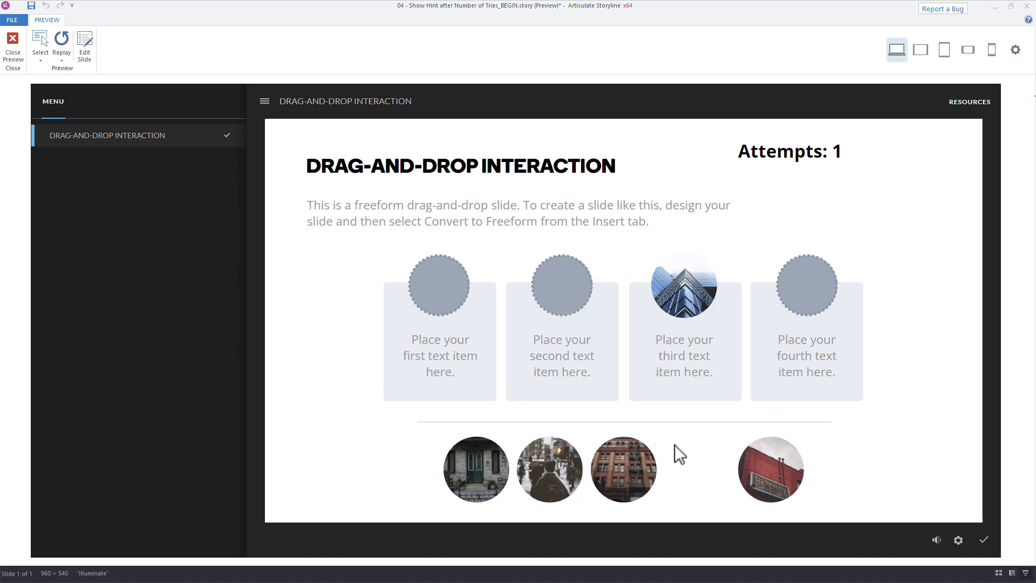
left_click(985, 542)
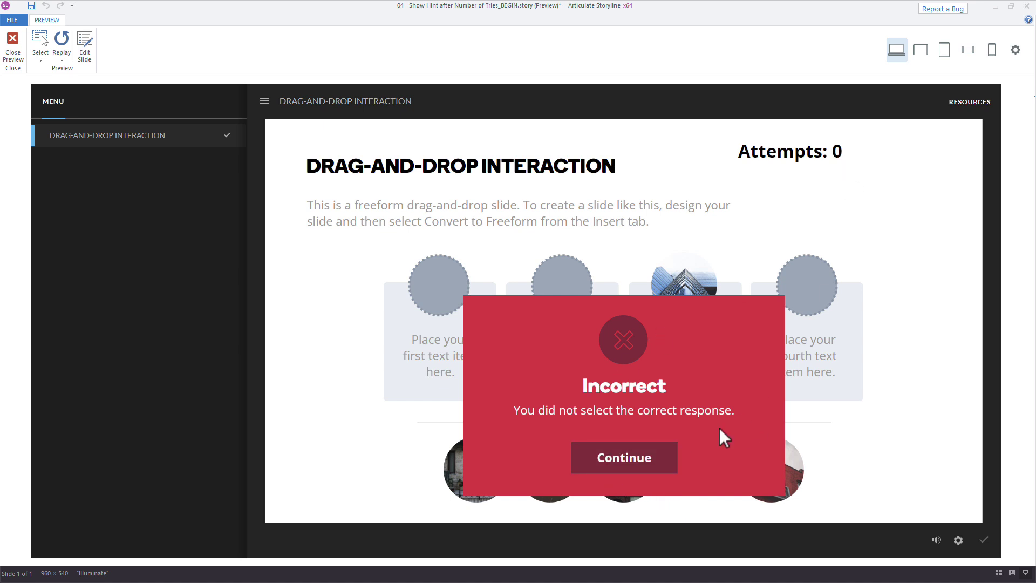
left_click(664, 464)
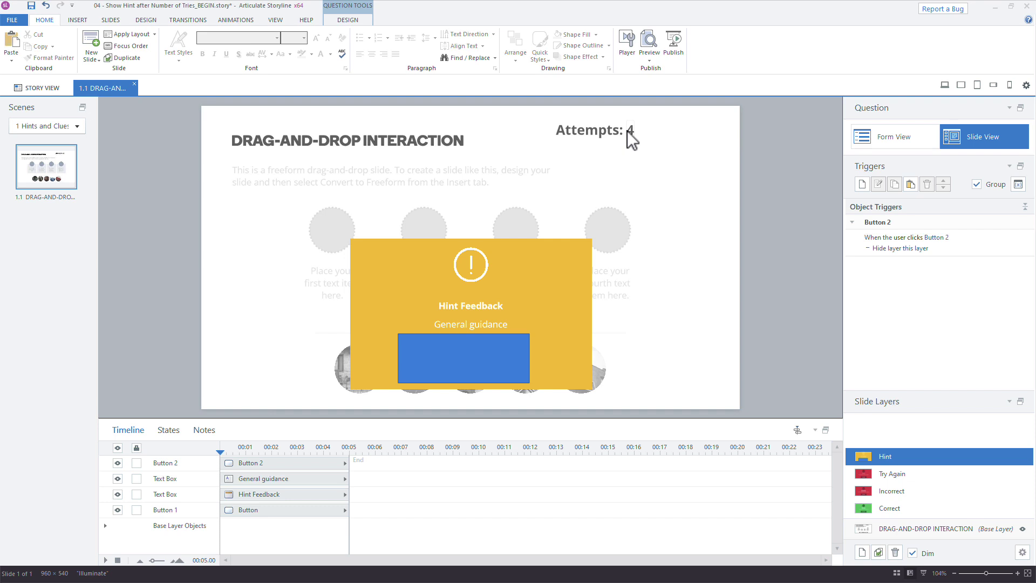
- Review the Hint layer's properties without changes and inspect the triggers on the base layer and the Try Again layer
double_click(899, 459)
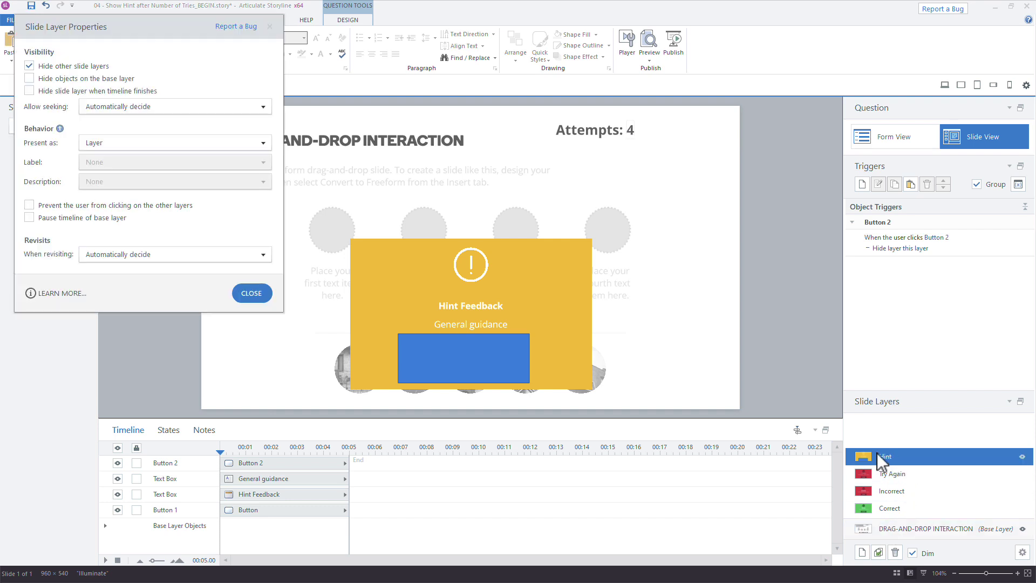
left_click(252, 293)
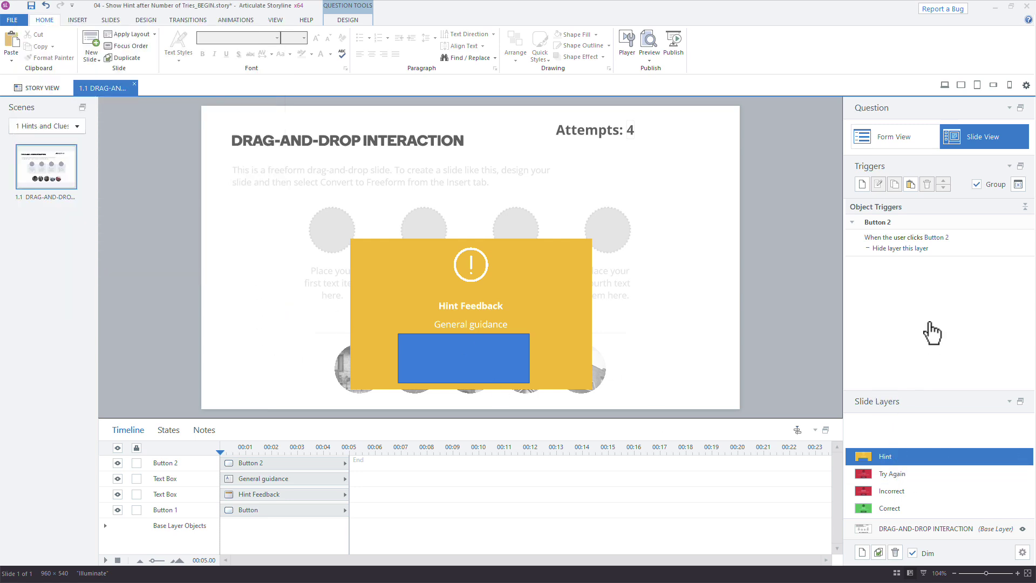
left_click(930, 529)
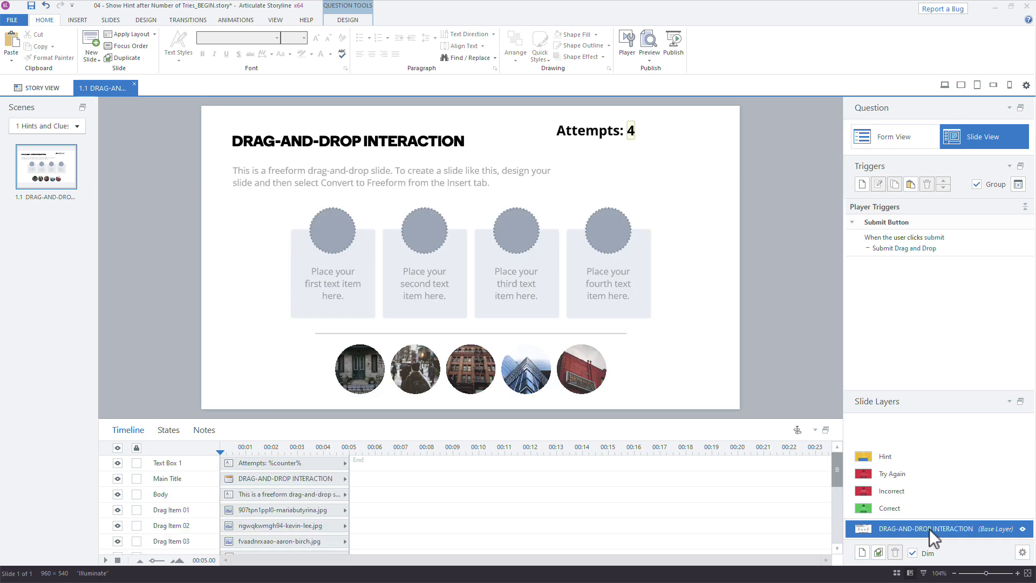
left_click(889, 473)
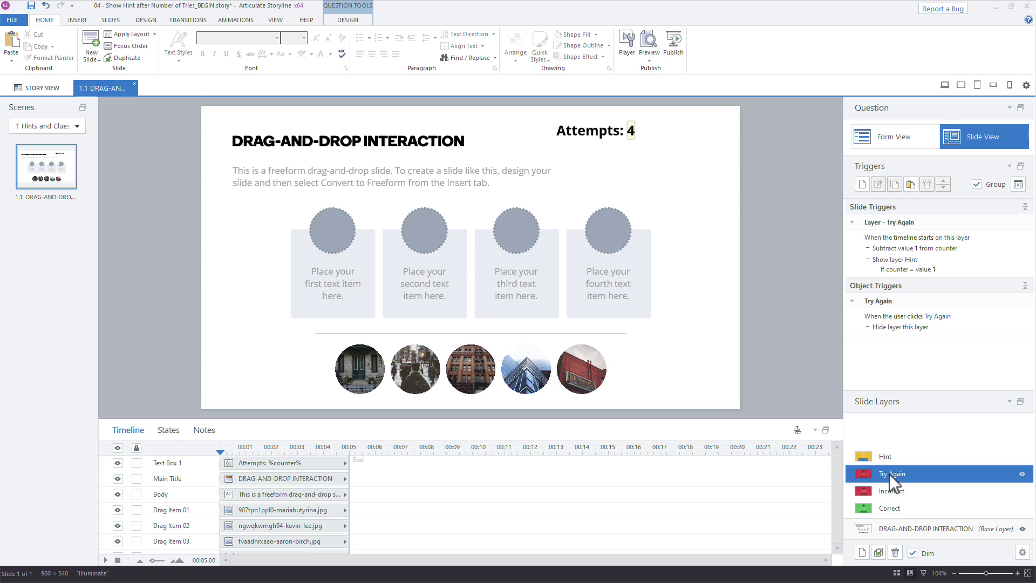